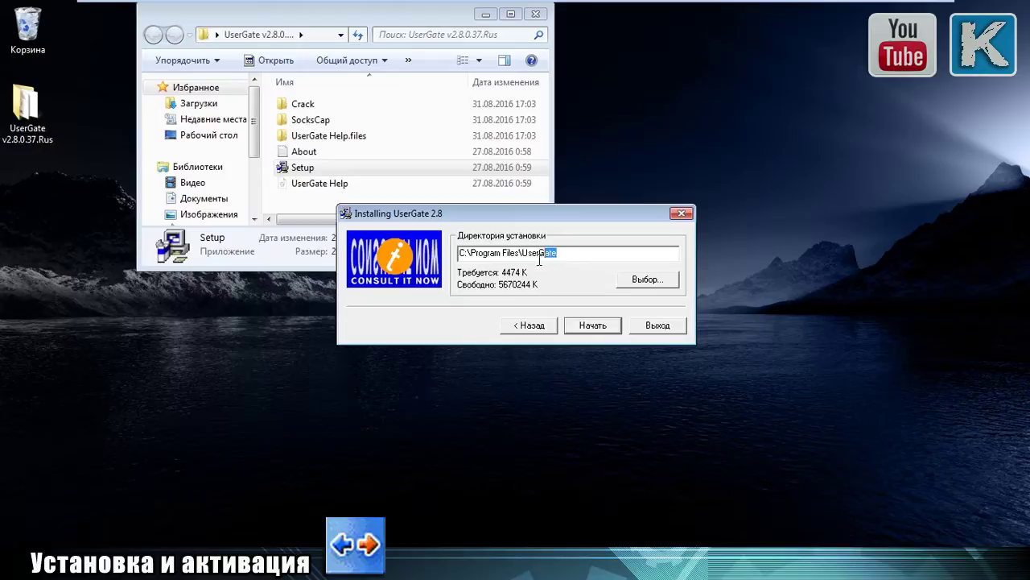
Install UserGate 2.8 into C:\Program Files\UserGate and finish the installer.
left_click(592, 330)
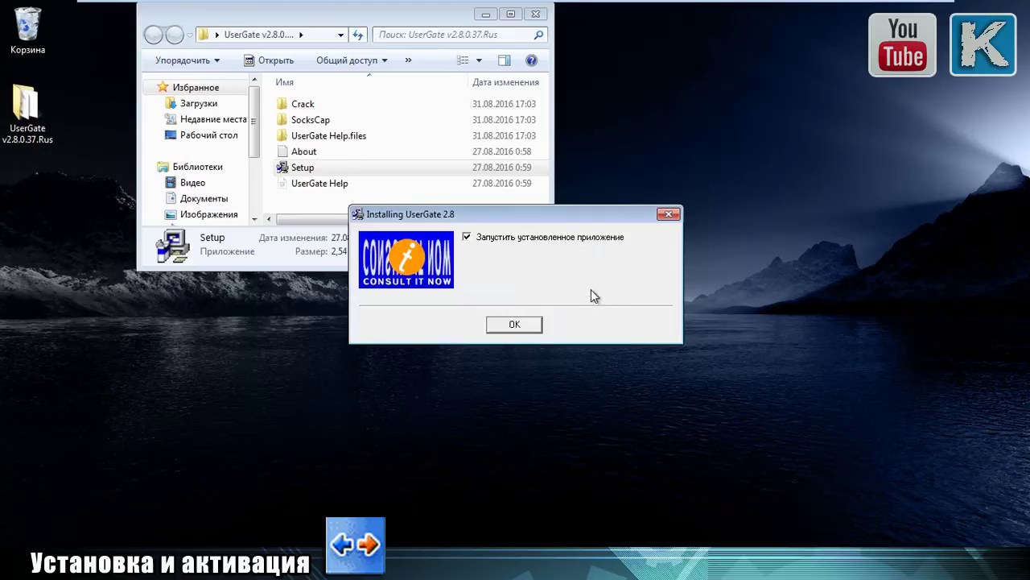
left_click(468, 237)
left_click(535, 322)
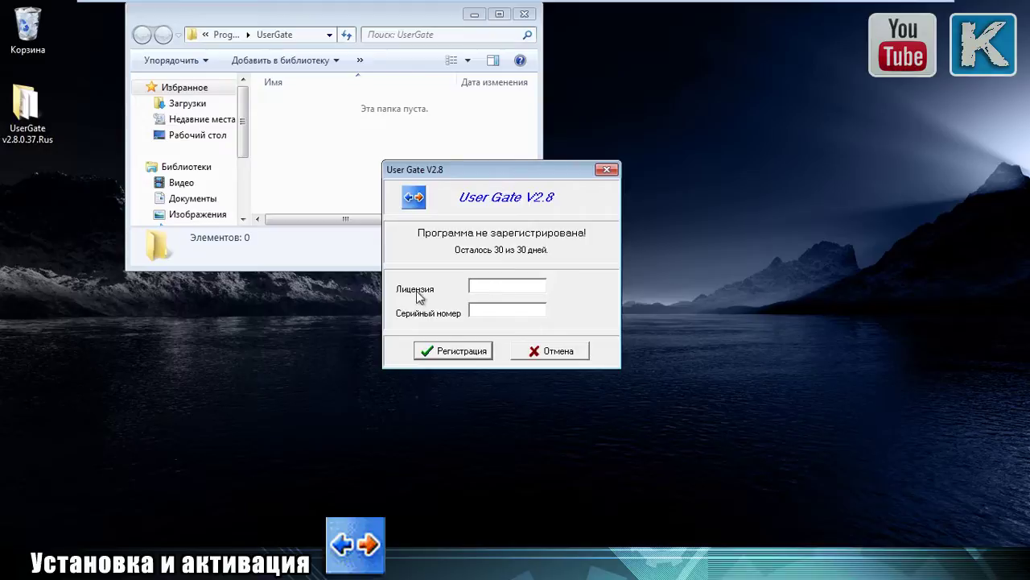
Open the Serial text file from the Crack subfolder of the UserGate v2.8.0.37.Rus folder.
left_click(73, 563)
left_click(71, 510)
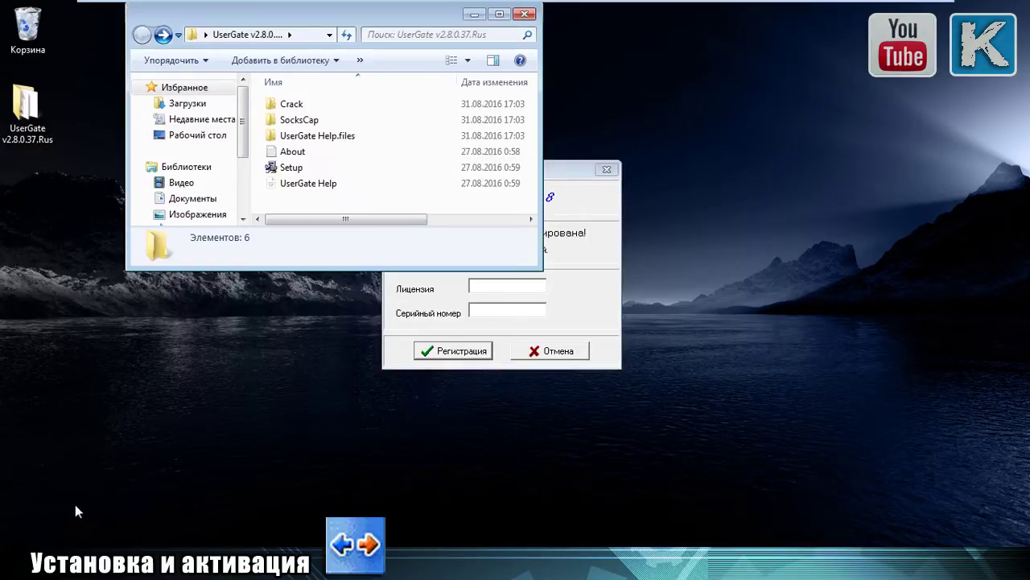
double_click(285, 104)
double_click(314, 109)
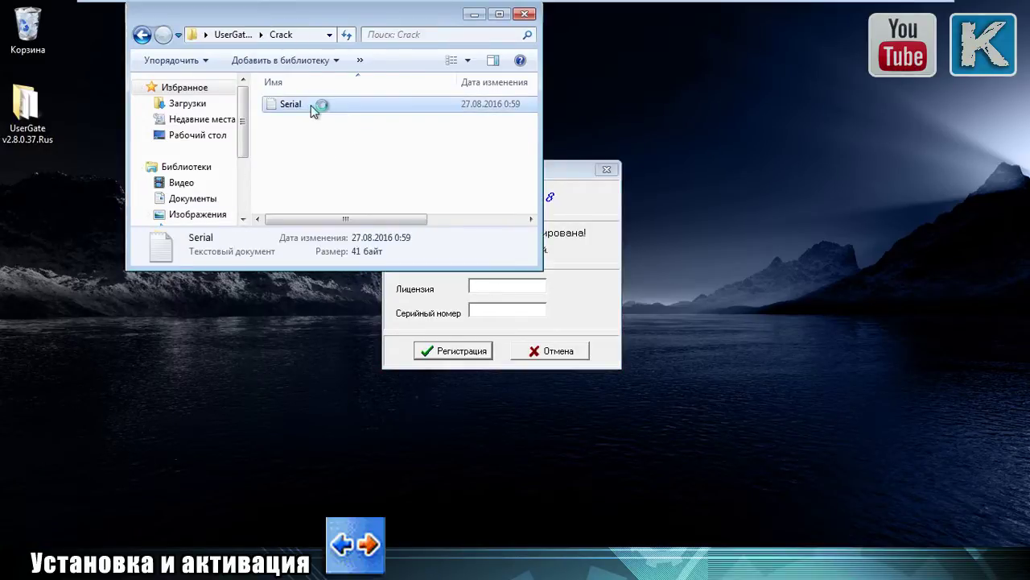
Copy the licence ID from the Serial file into the registration dialog's Лицензия field.
left_click_drag(155, 84, 96, 84)
key("ctrl+c")
key("alt+Tab")
key("ctrl+v")
Copy the serial number from the text file into the Серийный номер field and submit the registration.
left_click_drag(168, 93, 96, 95)
key("ctrl+c")
key("alt+Tab")
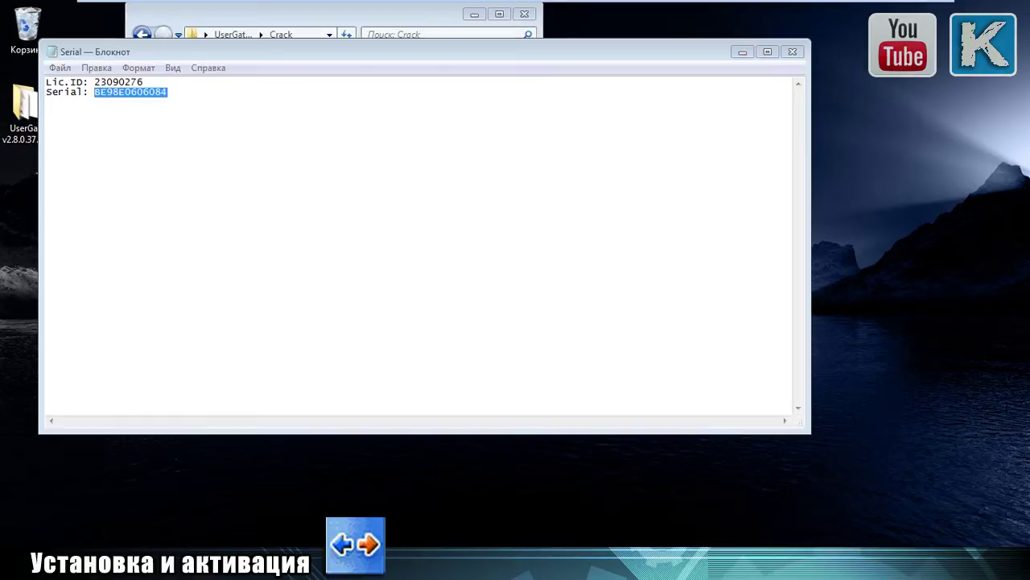
left_click(511, 309)
key("ctrl+v")
left_click(454, 351)
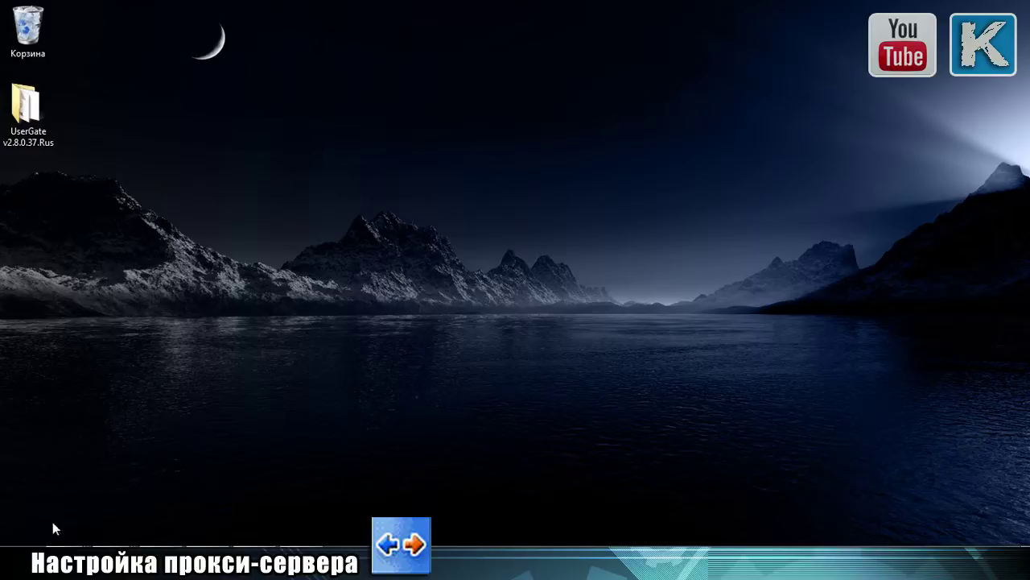
Open the properties of the Подключение по локальной сети adapter through the network connections in Windows.
key("super")
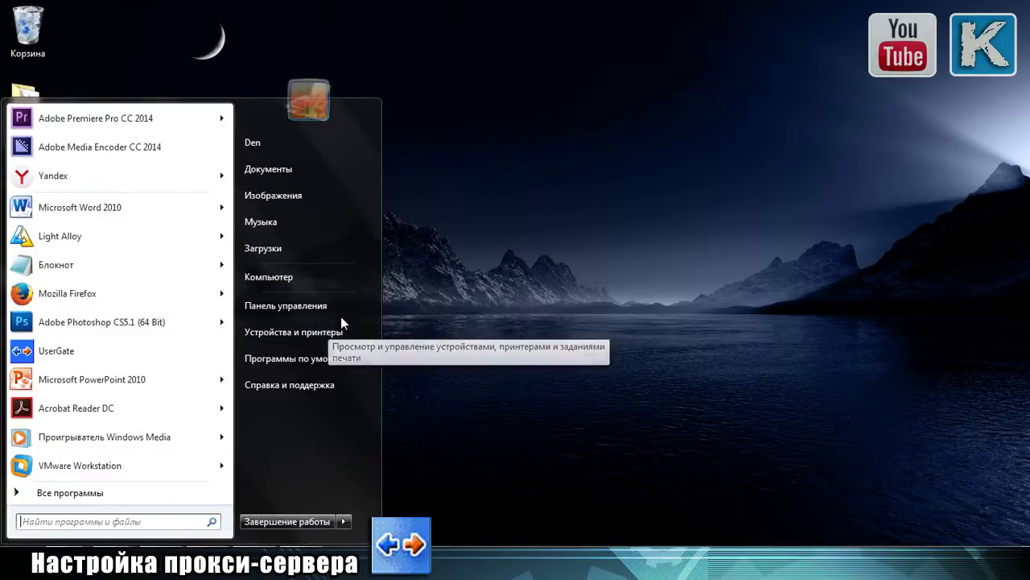
left_click(364, 305)
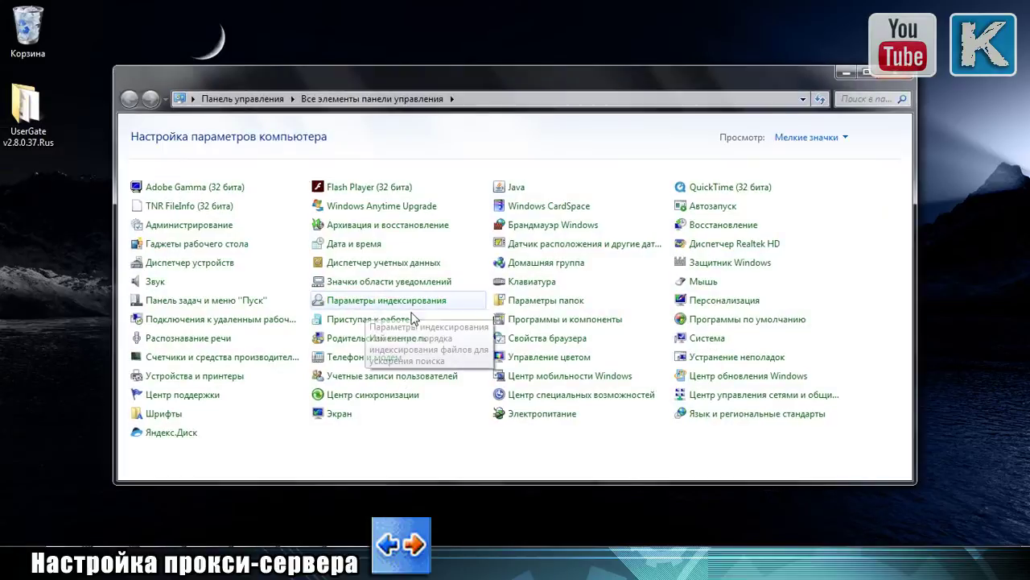
left_click(805, 394)
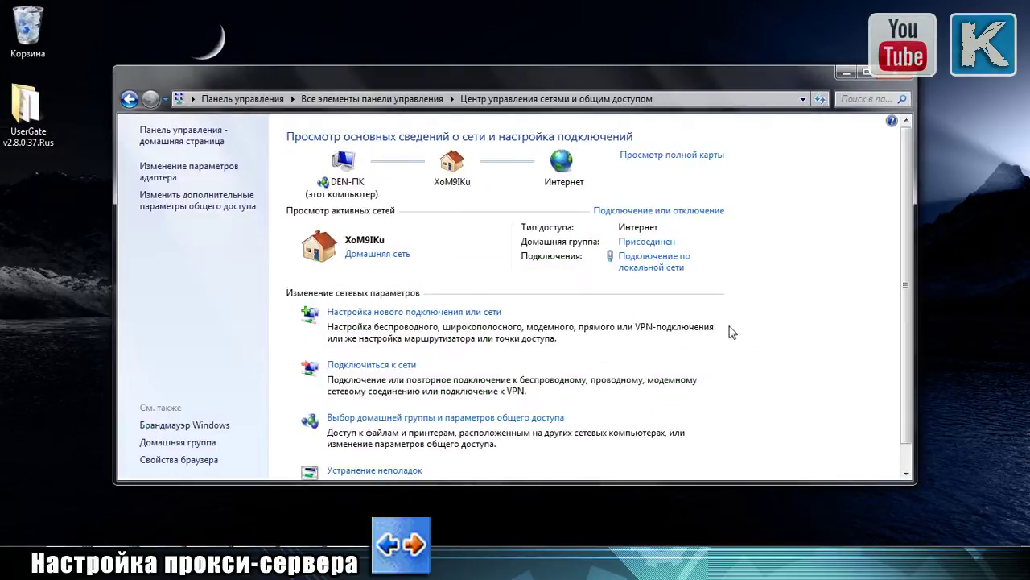
left_click(223, 177)
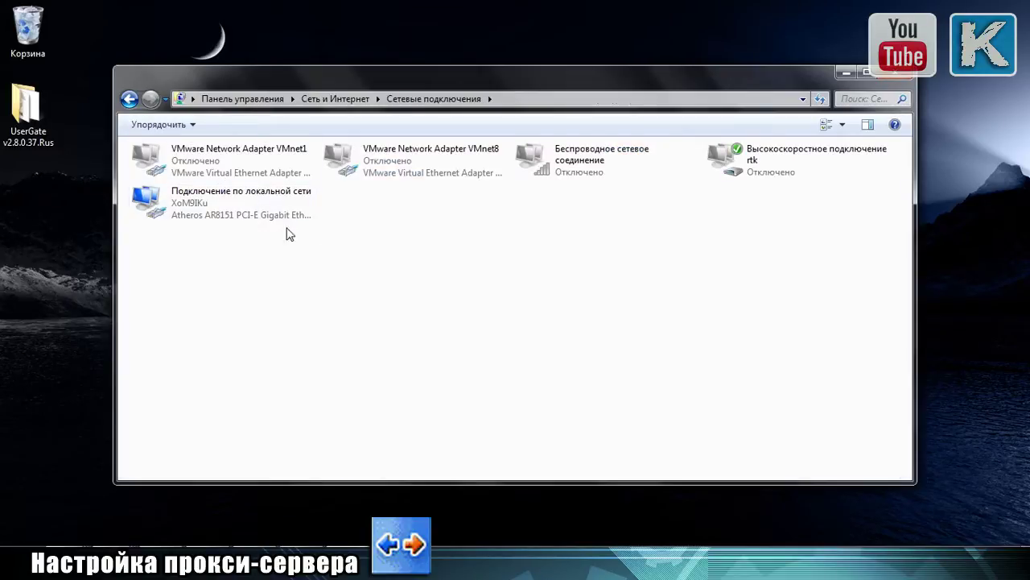
left_click(195, 216)
right_click(196, 216)
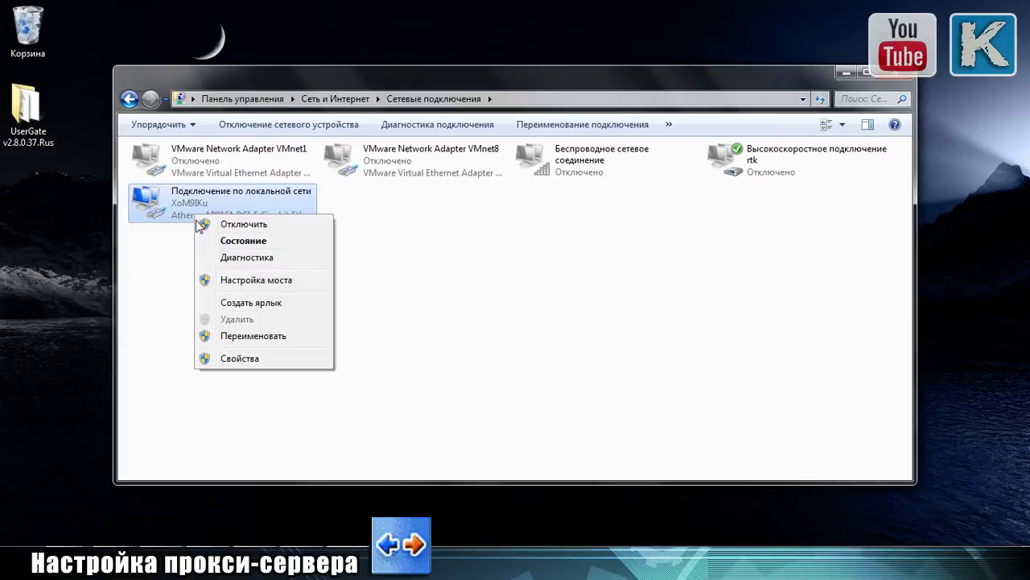
left_click(306, 364)
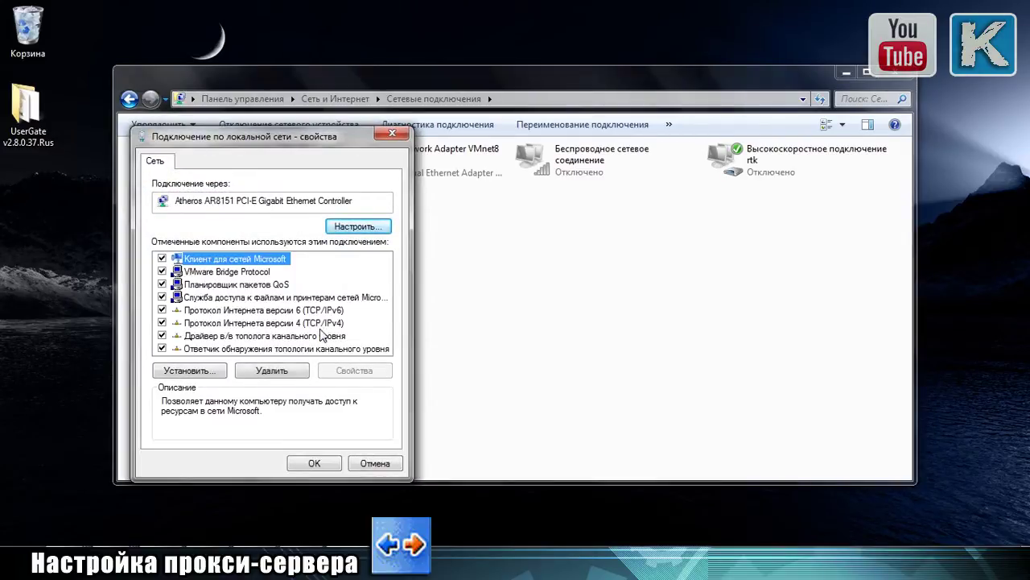
Examine the local connection's TCP/IPv4 address settings and close its property dialogs.
left_click(322, 324)
double_click(322, 325)
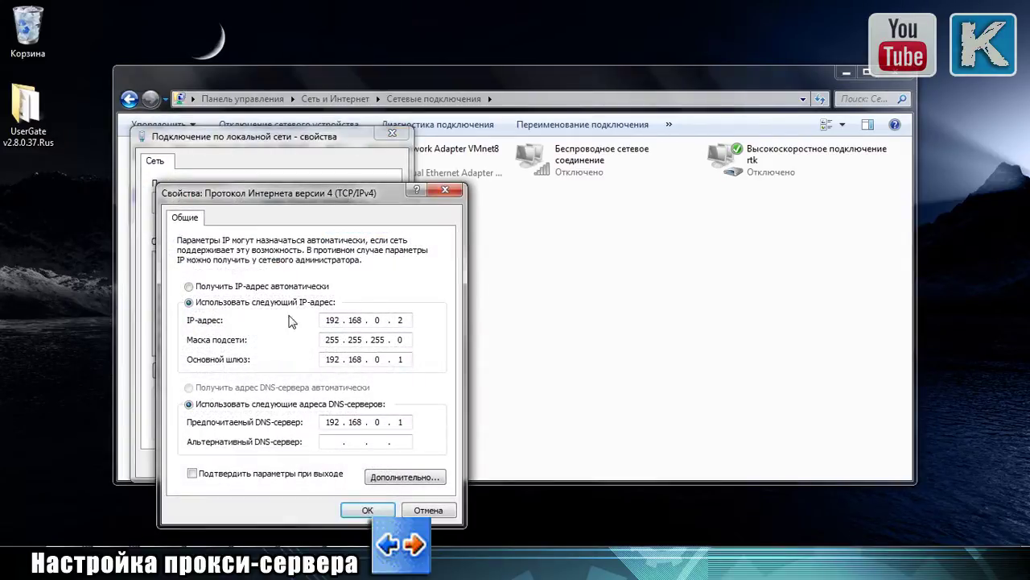
left_click(407, 321)
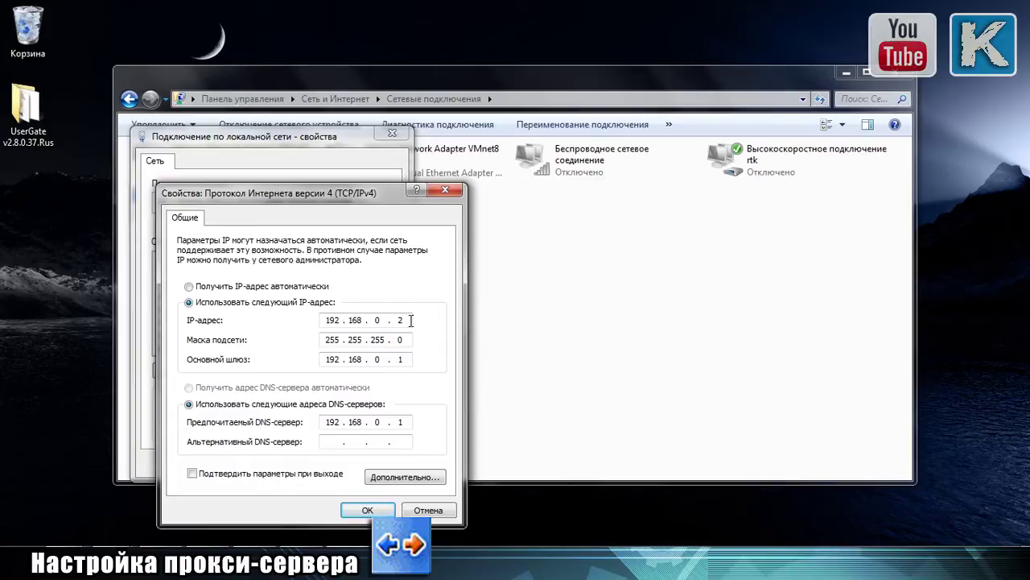
left_click(379, 321)
left_click(453, 191)
left_click(392, 135)
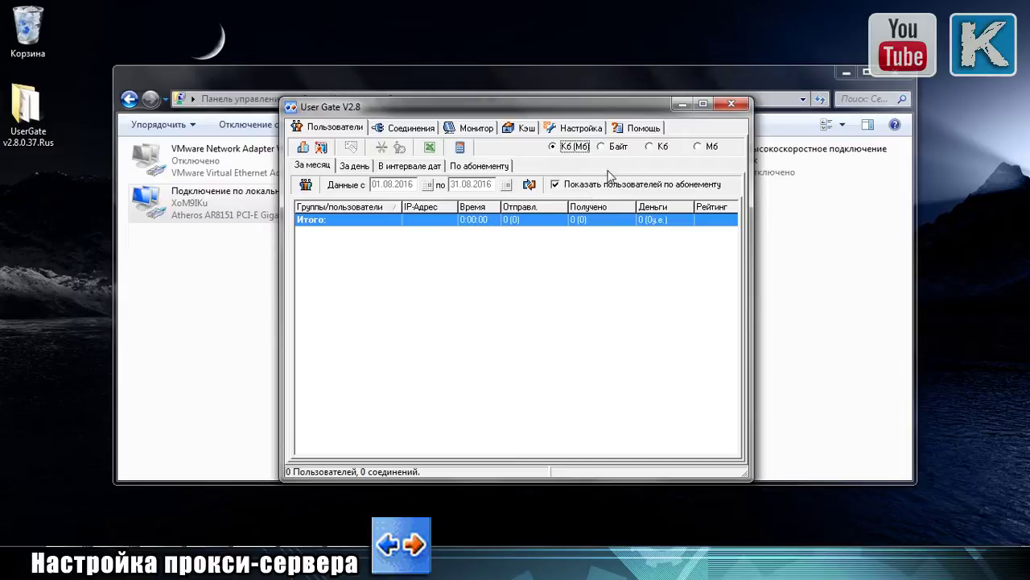
Set the HTTP client port to 1488 in UserGate, allow the HTTP protocol and apply the changes.
left_click(580, 128)
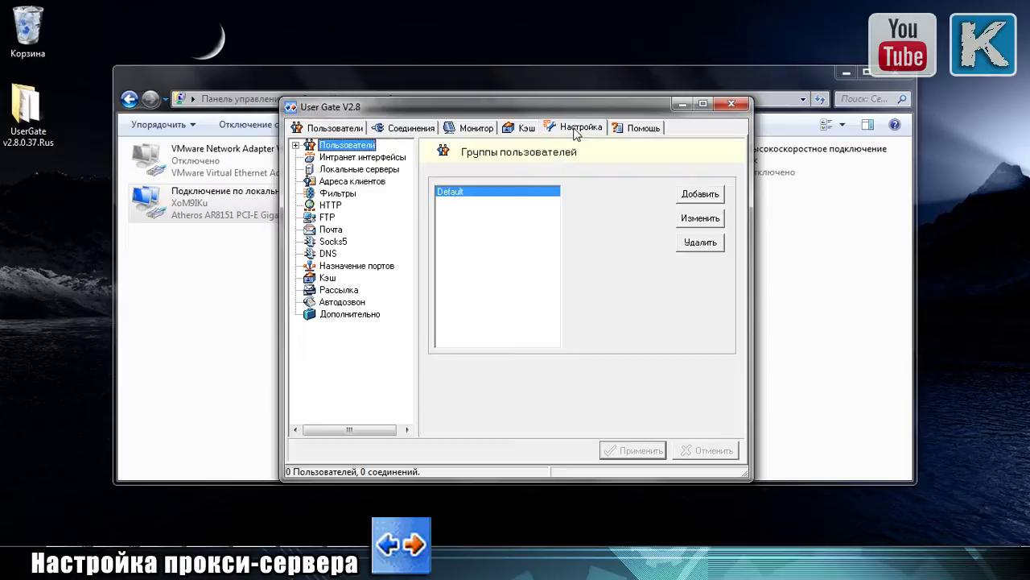
left_click(330, 206)
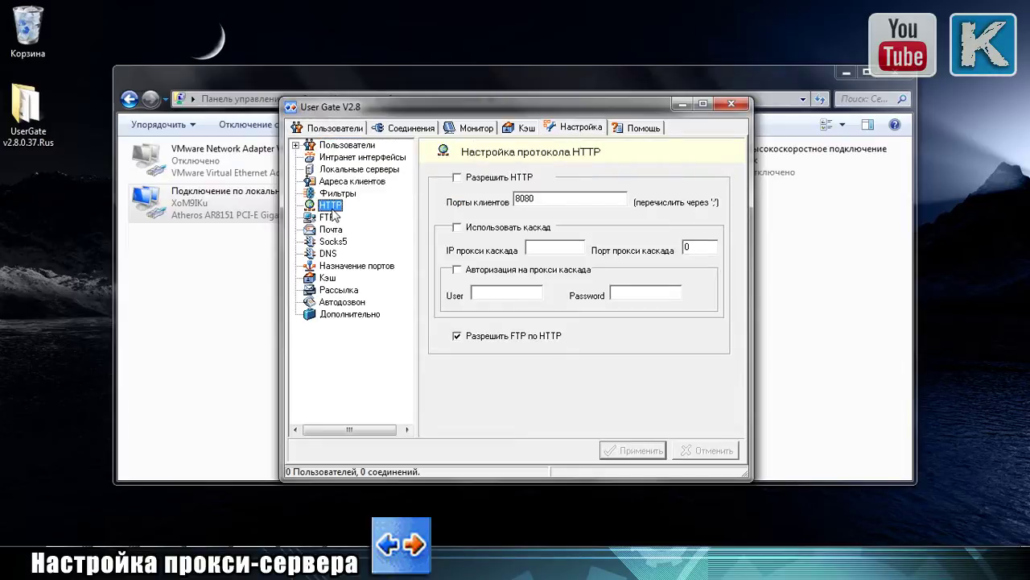
double_click(516, 199)
type("1488")
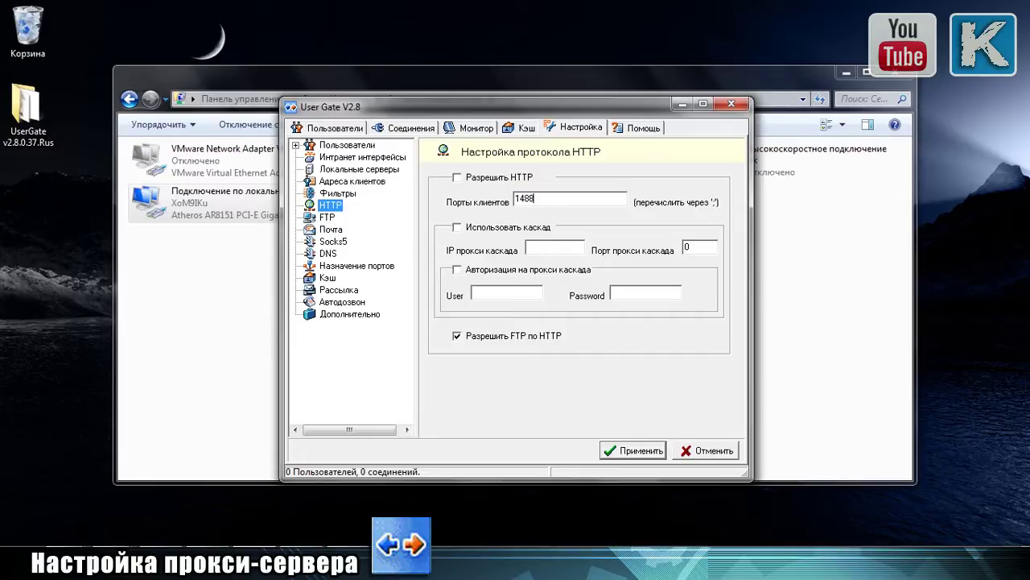
double_click(459, 335)
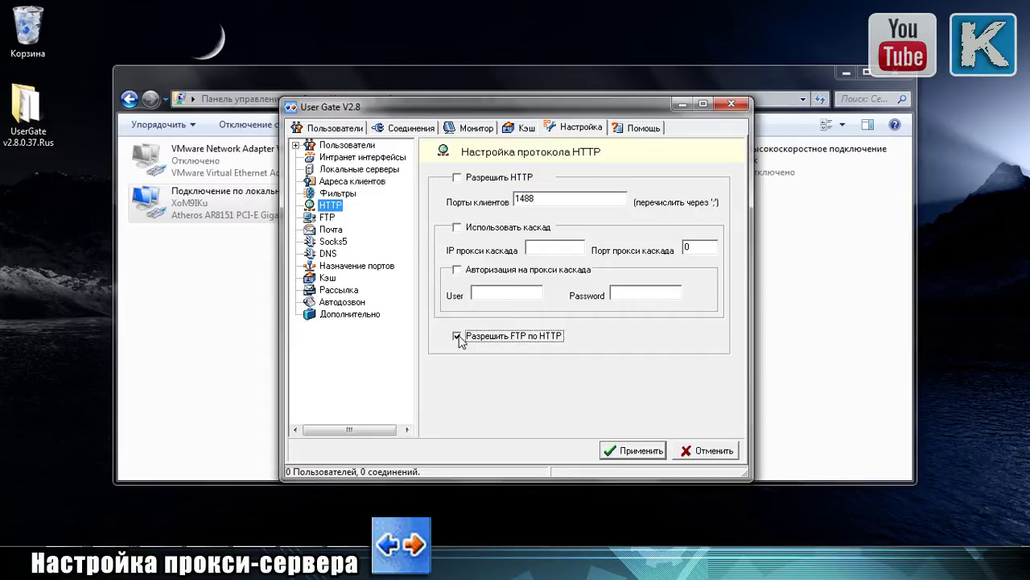
left_click(485, 180)
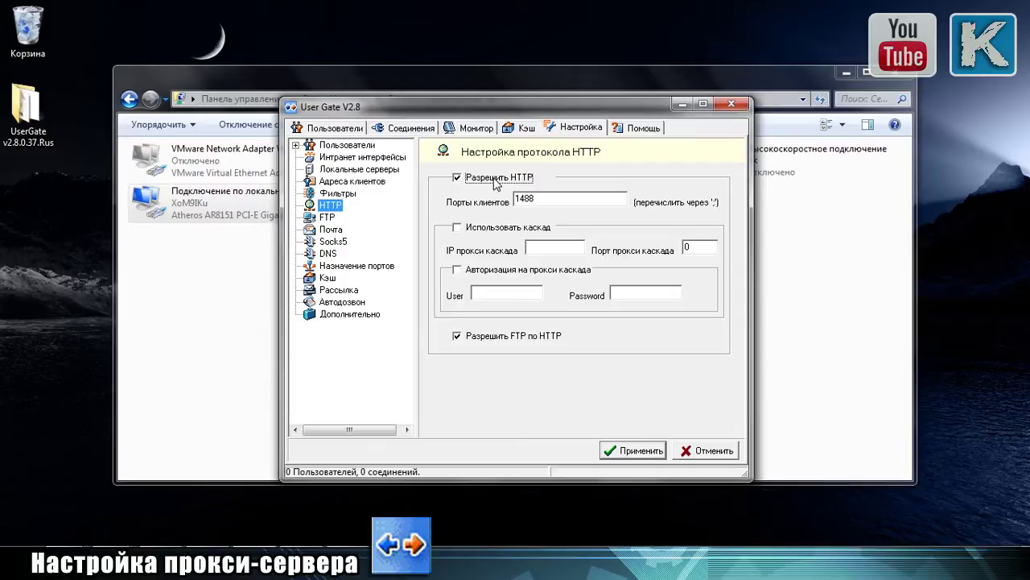
left_click(634, 452)
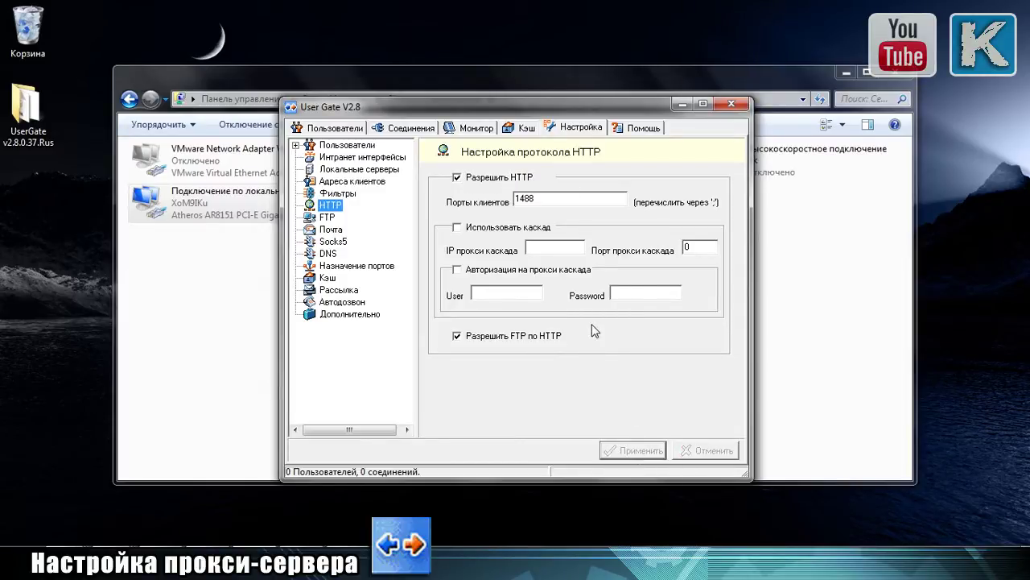
left_click(540, 198)
Enable caching in UserGate's cache settings, check the storage time and disk size values, and apply the change.
left_click(326, 279)
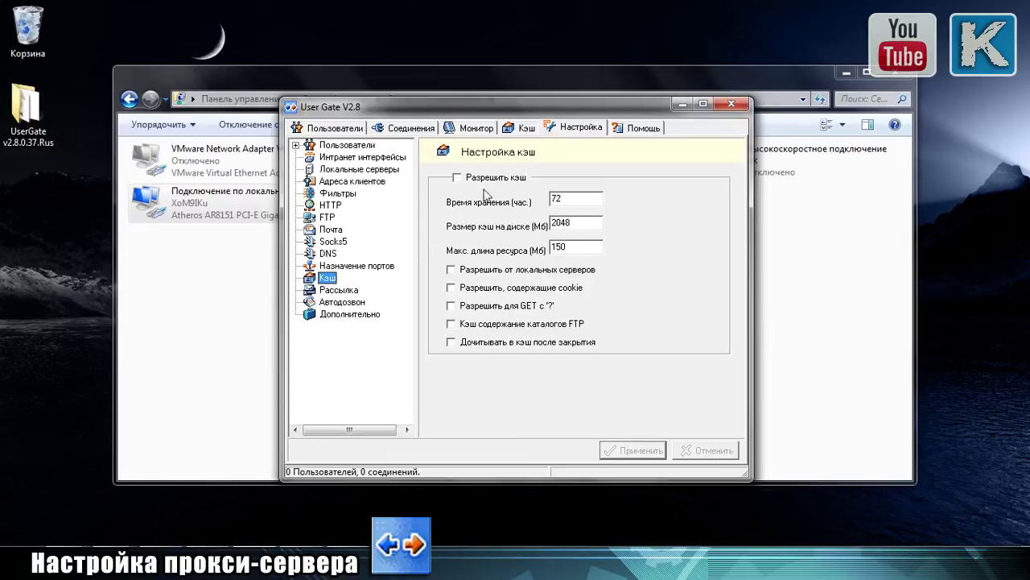
left_click(458, 178)
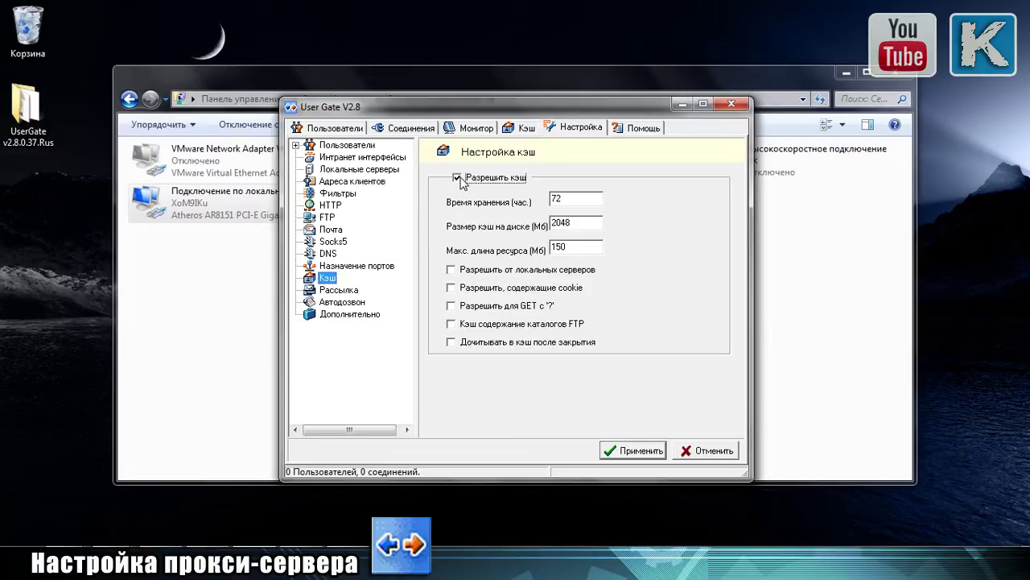
double_click(568, 200)
left_click(576, 197)
left_click(581, 223)
double_click(581, 223)
left_click(588, 221)
double_click(576, 198)
left_click(577, 197)
key("Return")
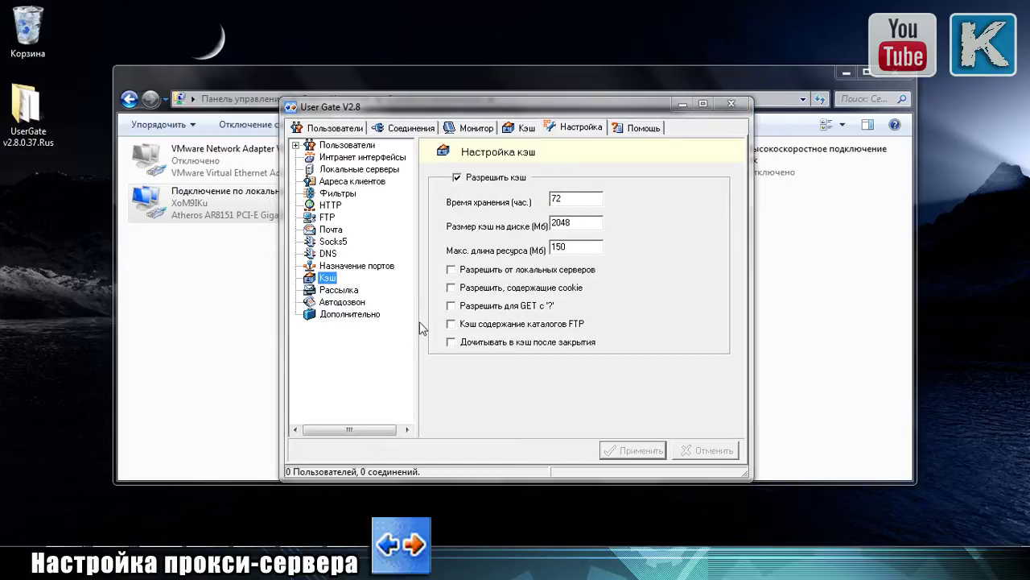
Rename the Default user group as Компьютерный класс.
left_click(352, 147)
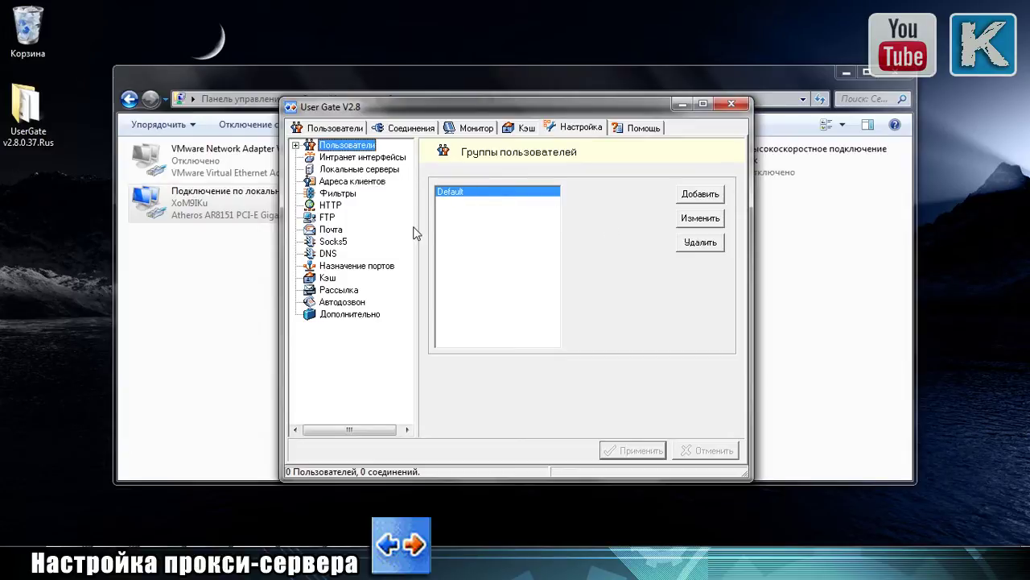
left_click(685, 223)
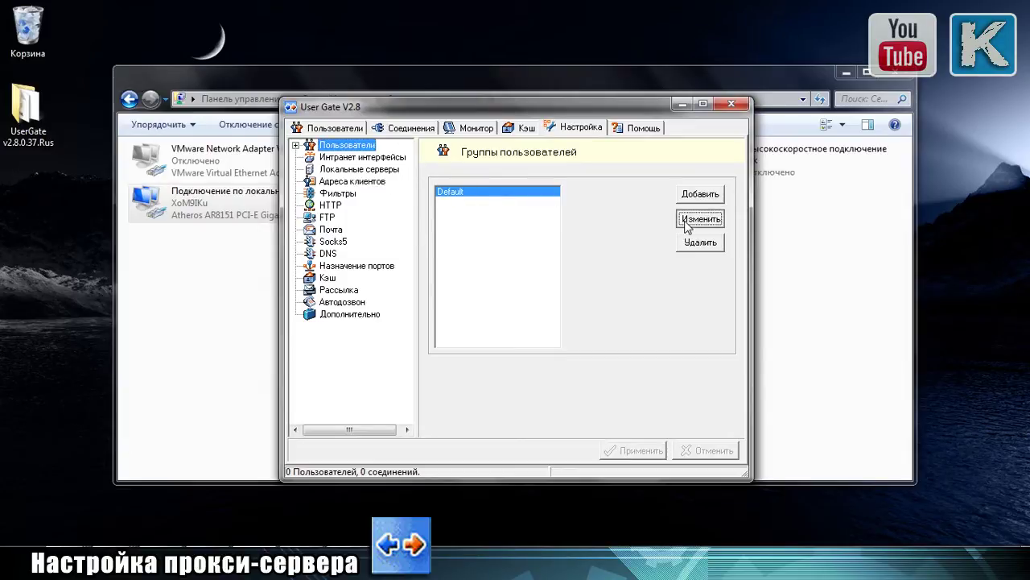
double_click(504, 227)
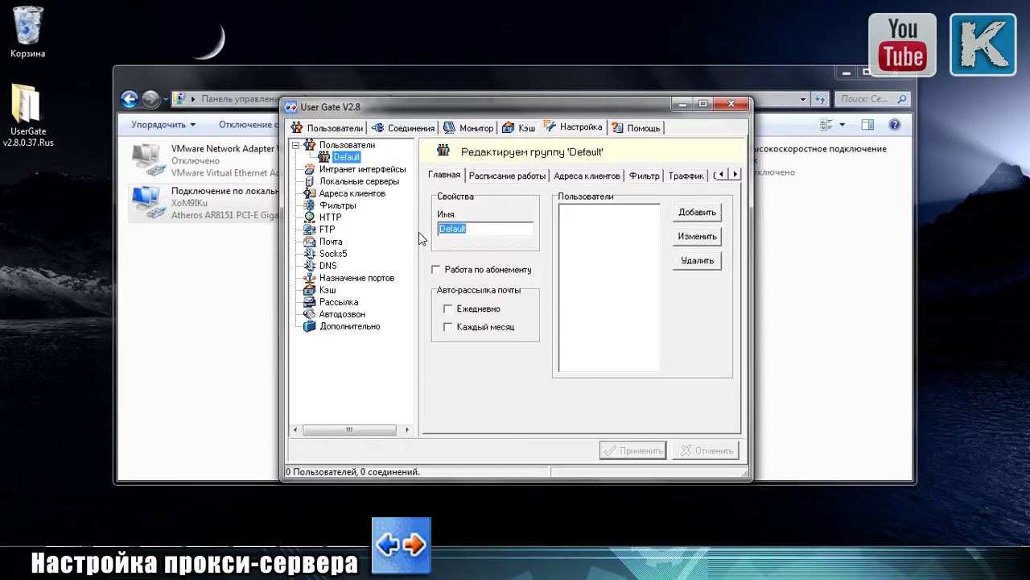
type("Компьютерный класс")
Add a user to the Компьютерный класс group and set its authorization to По IP-адресу.
left_click(698, 212)
left_click(541, 331)
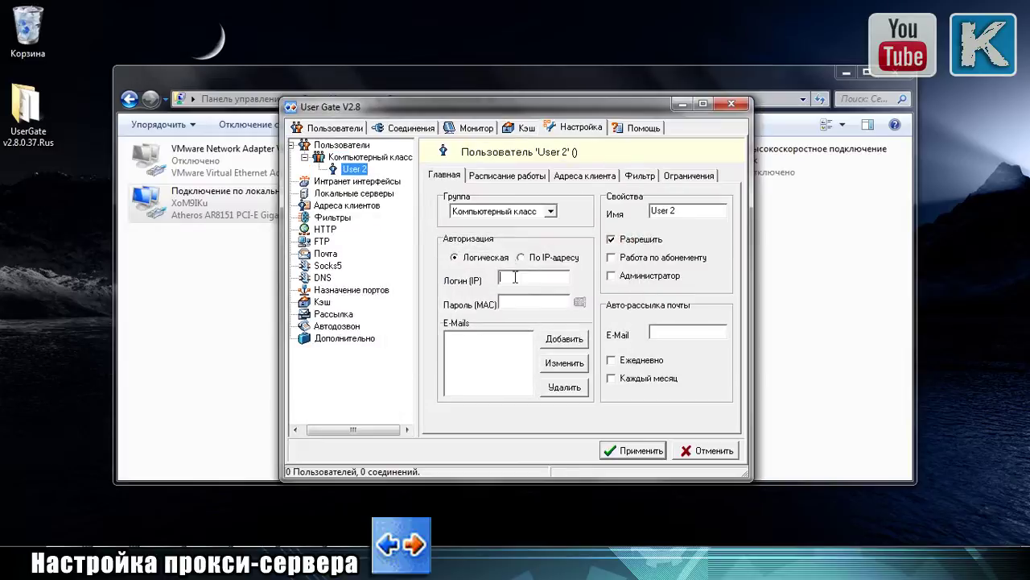
left_click(541, 258)
left_click(521, 278)
type("Ыефешшт")
key("BackSpace")
key("BackSpace")
key("BackSpace")
key("BackSpace")
key("BackSpace")
key("BackSpace")
key("BackSpace")
Name the added user Station01, leaving the login field empty.
type("Station01")
left_click_drag(534, 277, 496, 279)
key("ctrl+c")
key("Delete")
left_click_drag(688, 211, 644, 211)
key("ctrl+v")
Enter 192.168.0.3 as Station01's IP login and apply the user settings.
left_click(523, 278)
type("192.168.0.3")
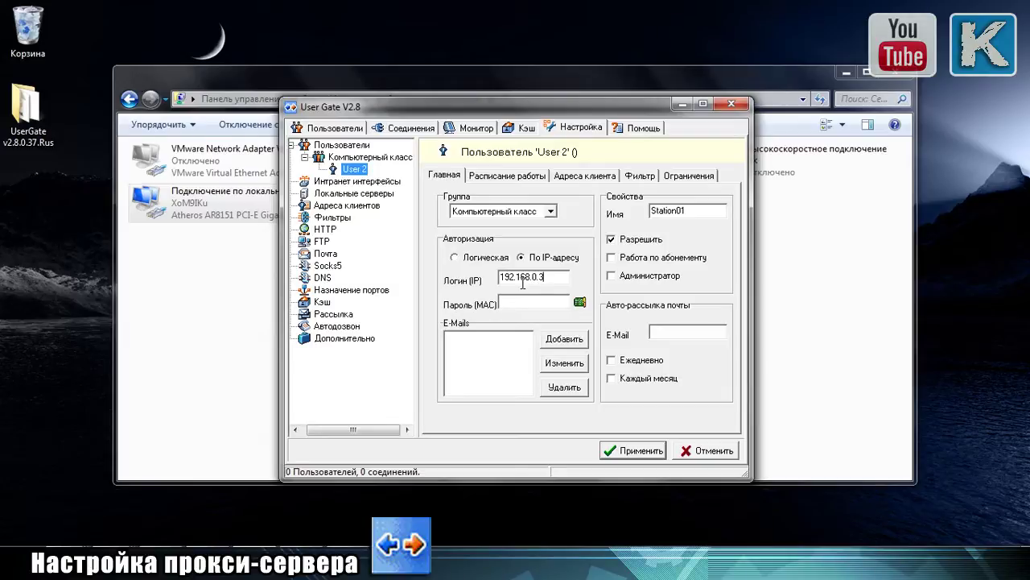
left_click_drag(551, 277, 478, 282)
left_click(556, 278)
left_click(634, 450)
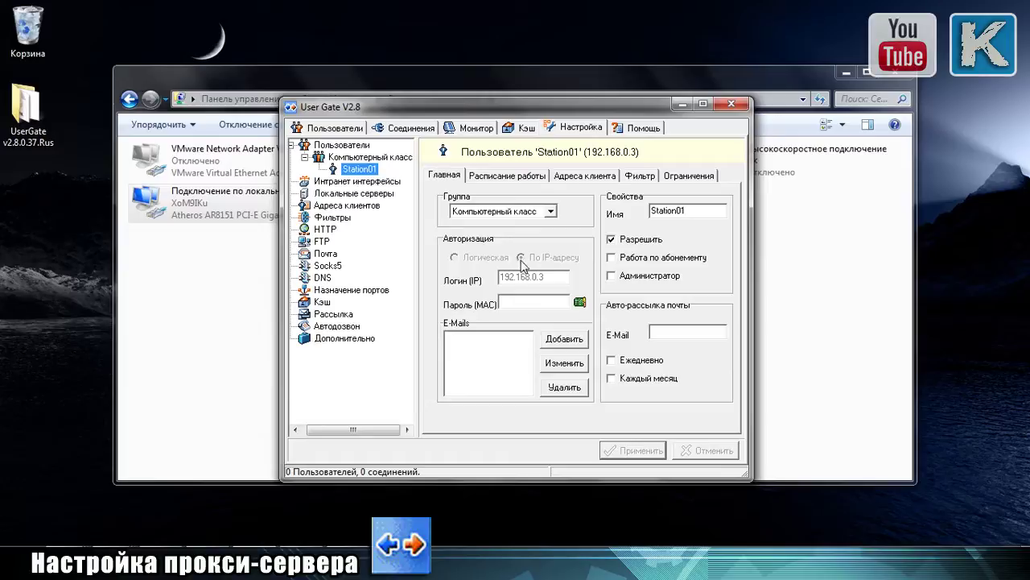
Clear all hours in the Компьютерный класс group's work schedule and mark a block of allowed hours starting on Monday.
left_click(346, 158)
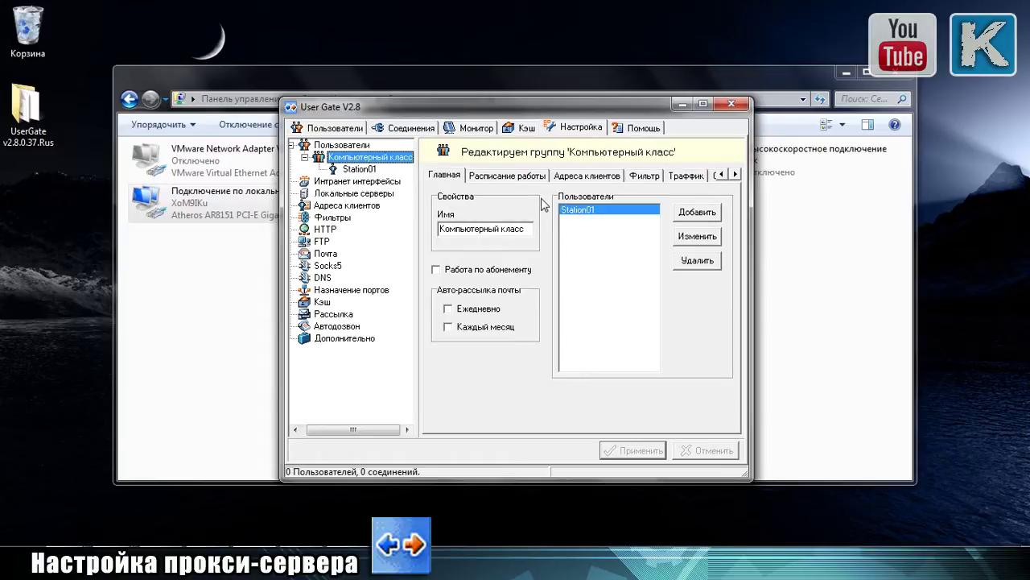
left_click(358, 146)
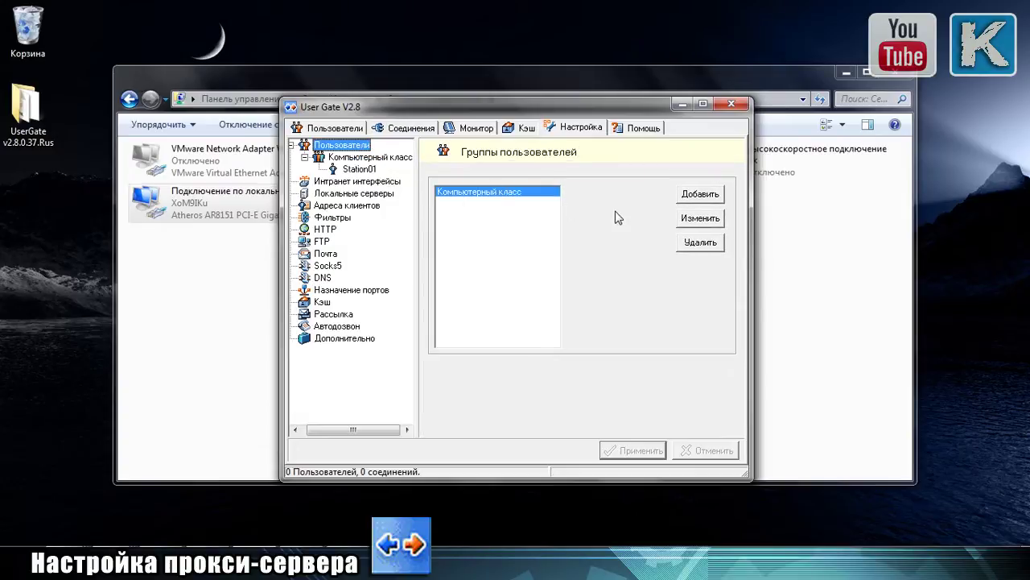
left_click(372, 158)
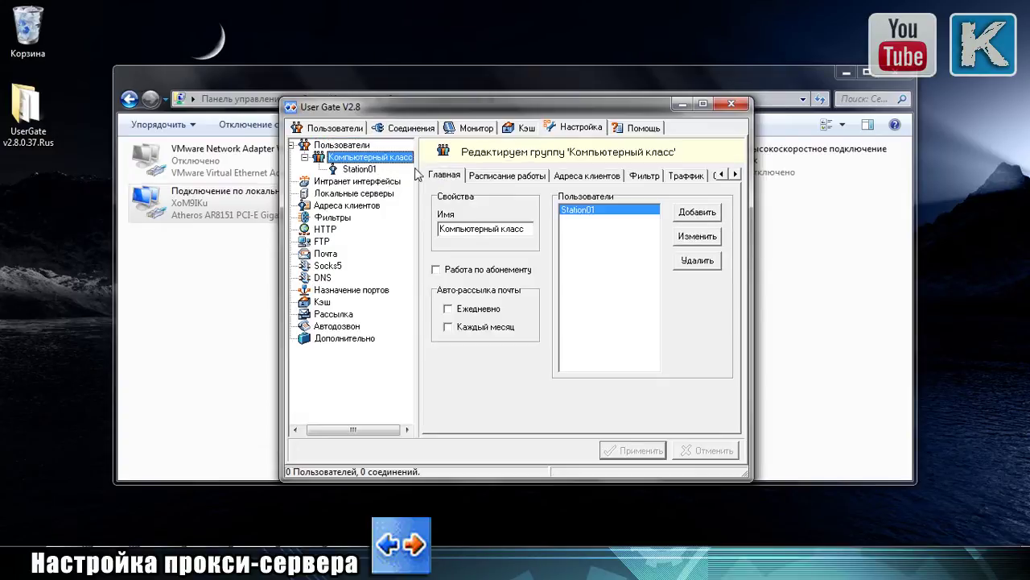
left_click(521, 178)
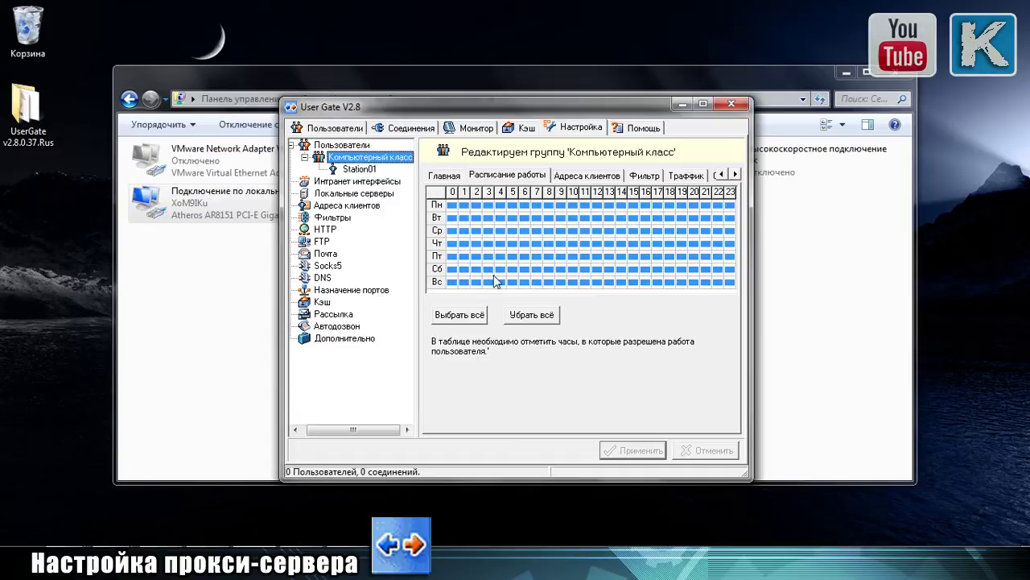
left_click(531, 314)
mouse_move(452, 205)
left_mouse_down()
mouse_move(456, 259)
mouse_move(644, 264)
mouse_move(706, 231)
mouse_move(621, 231)
left_mouse_up()
Limit the Компьютерный класс group's speed to 300 Кб/сек both in normal mode and after the limit is exceeded.
left_click(735, 174)
left_click(735, 174)
left_click(613, 174)
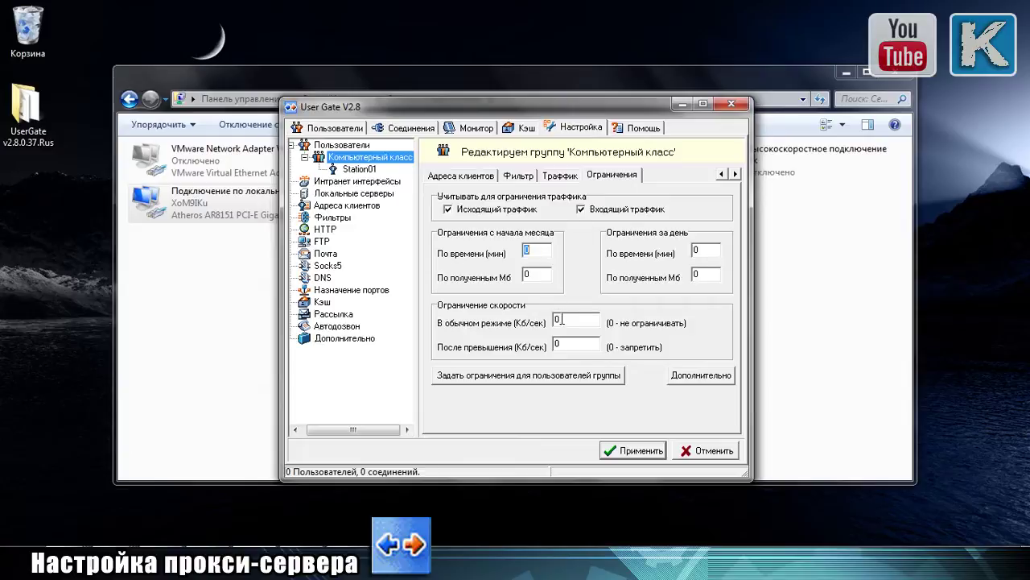
left_click(594, 321)
type("300")
left_click(572, 348)
type("300")
Assign the group's restrictions to all its users, accepting the overwrite of their parameters, and apply the settings.
left_click(528, 375)
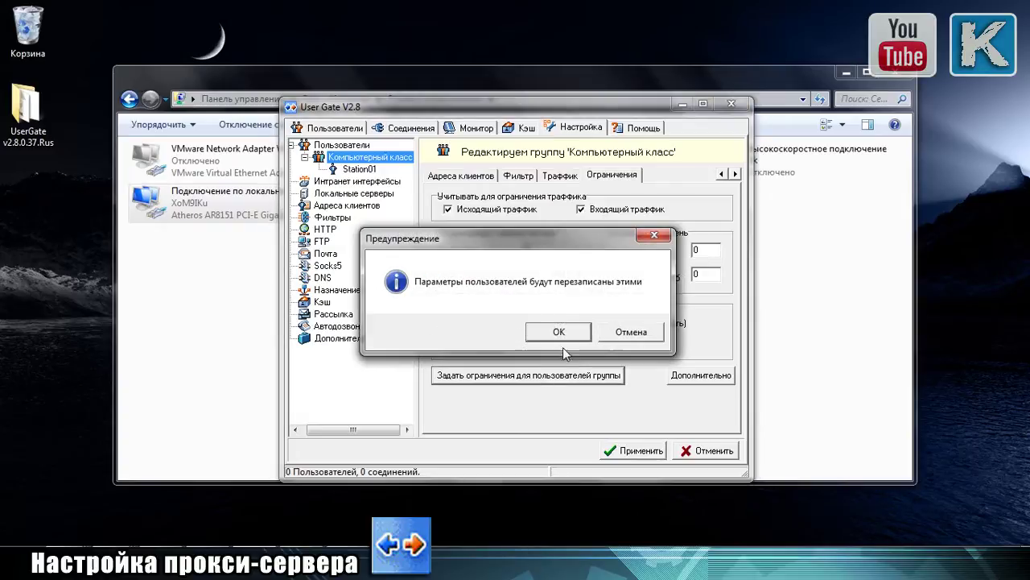
left_click(556, 327)
left_click(627, 452)
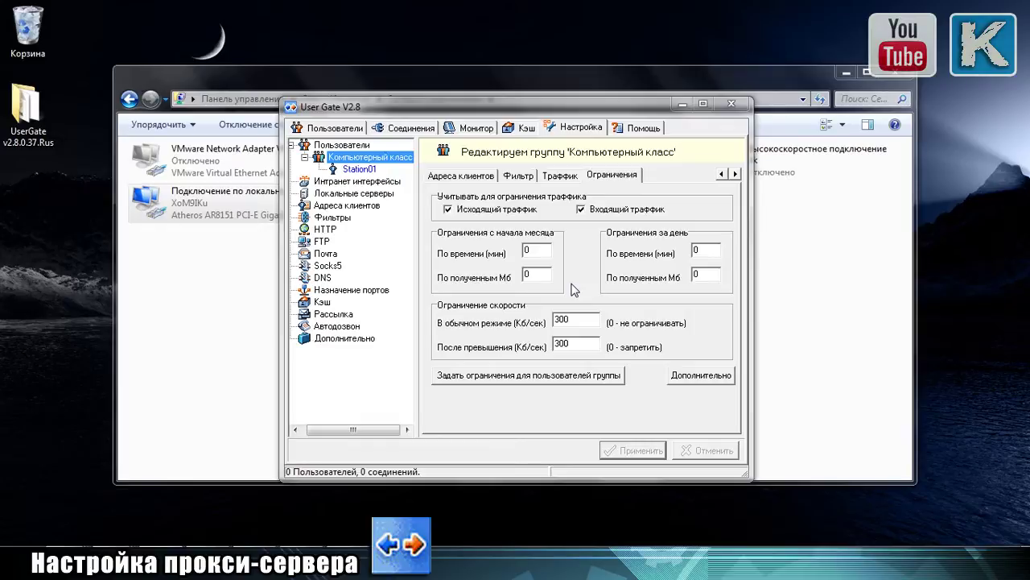
left_click(530, 179)
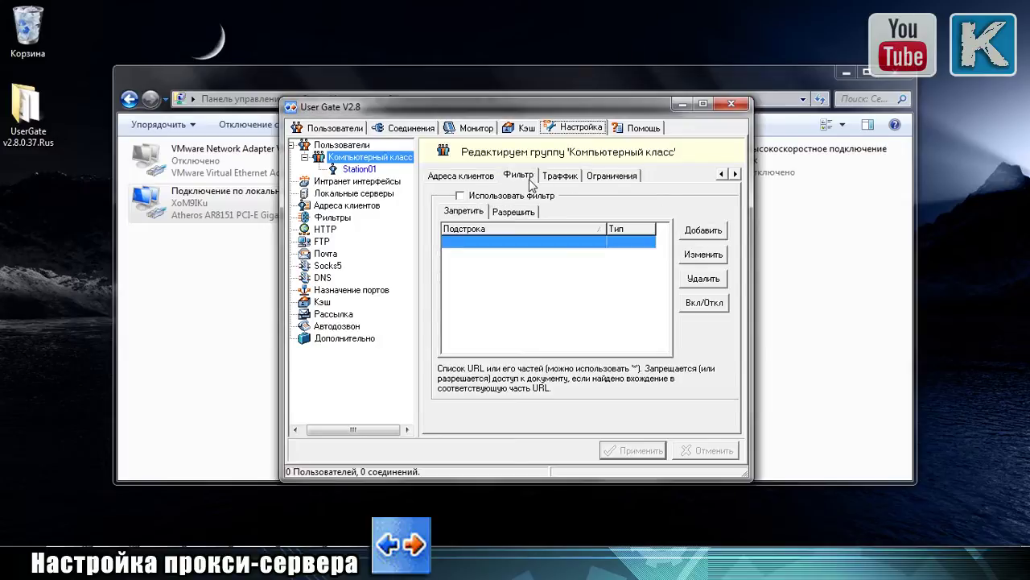
left_click(703, 231)
type("http://pikabu.ru/")
left_click_drag(570, 243, 439, 237)
key("ctrl+c")
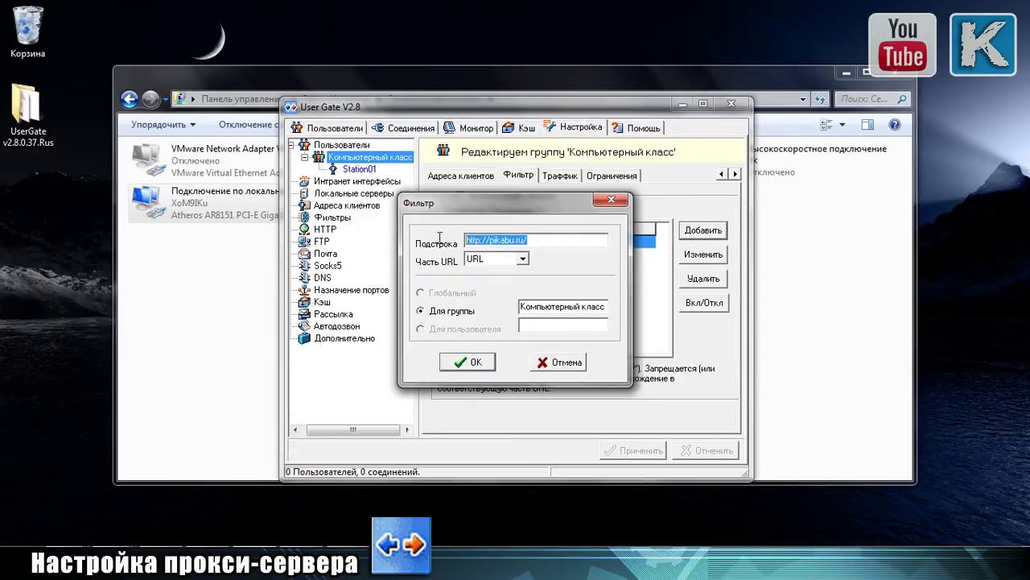
left_click(478, 363)
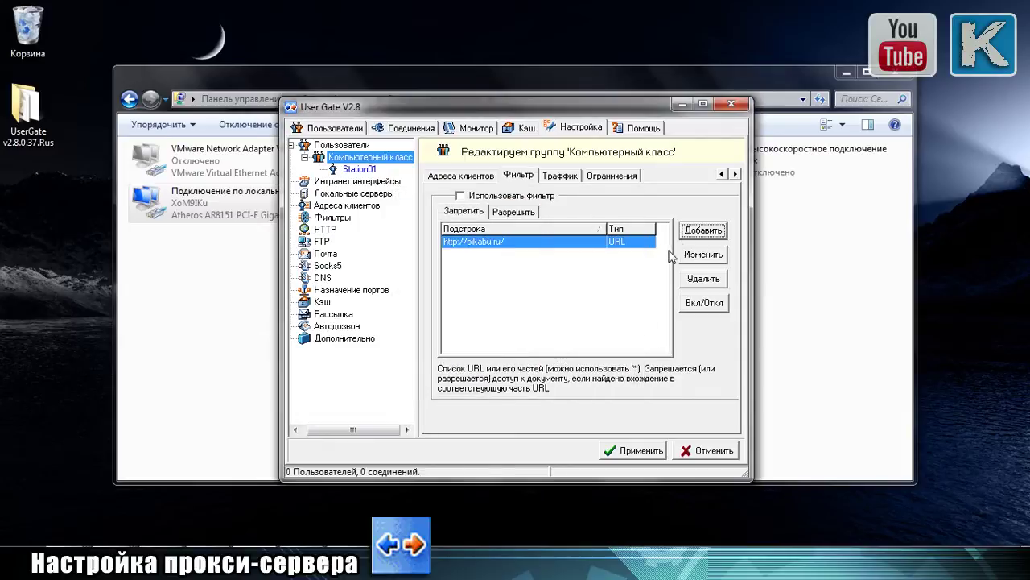
left_click(700, 231)
key("ctrl+v")
left_click_drag(515, 240, 492, 244)
type("kurets")
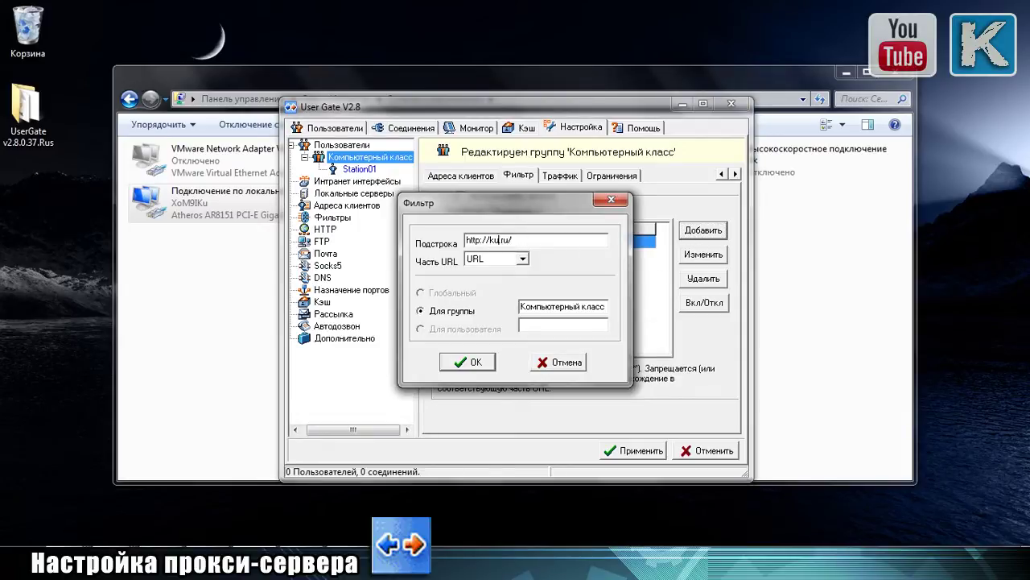
left_click(470, 361)
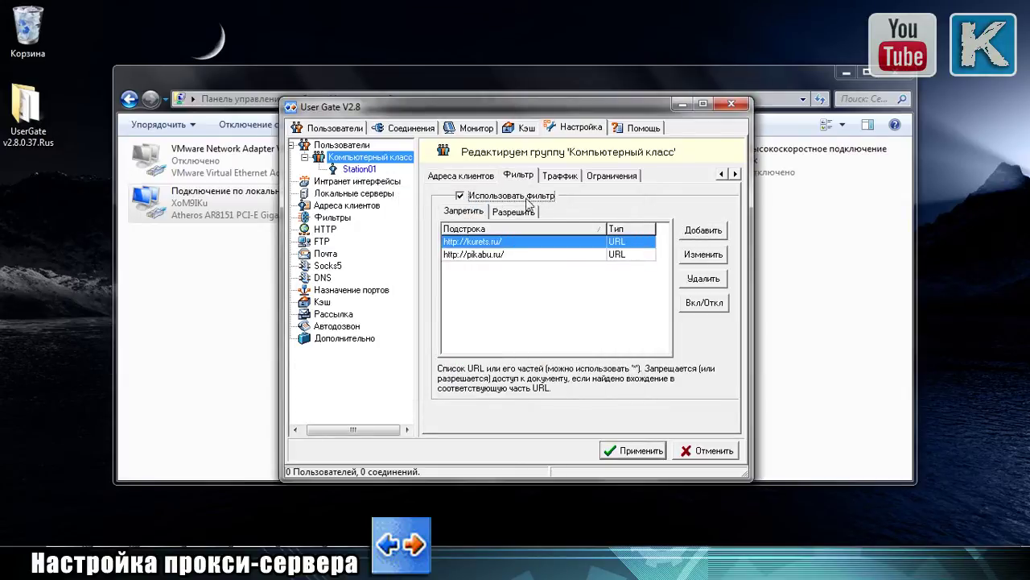
left_click(640, 451)
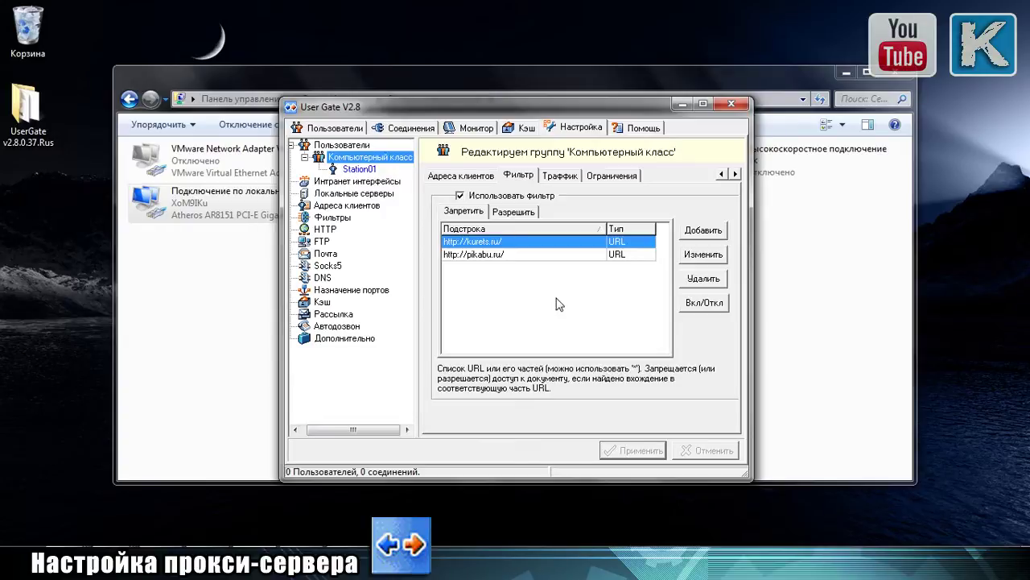
Protect access to the Настройка section by entering and confirming an access password in the additional settings, and apply it.
left_click(355, 339)
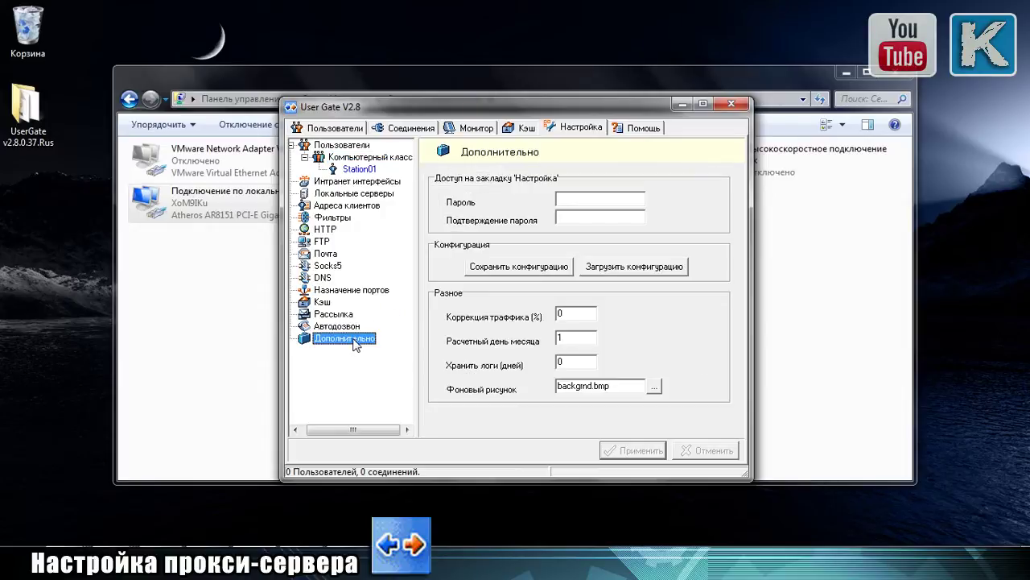
left_click(578, 198)
type("**")
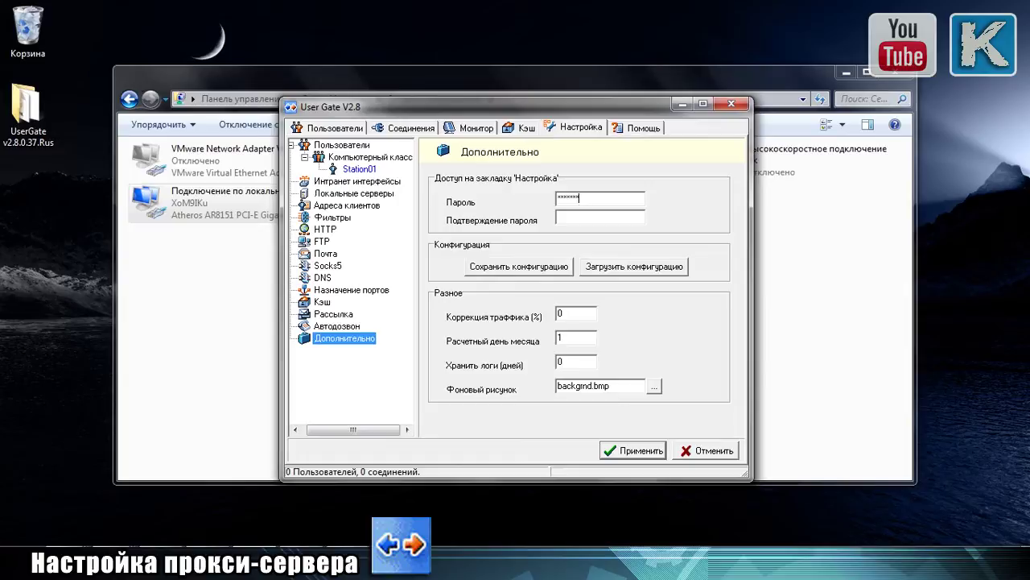
type("*******")
left_click(633, 449)
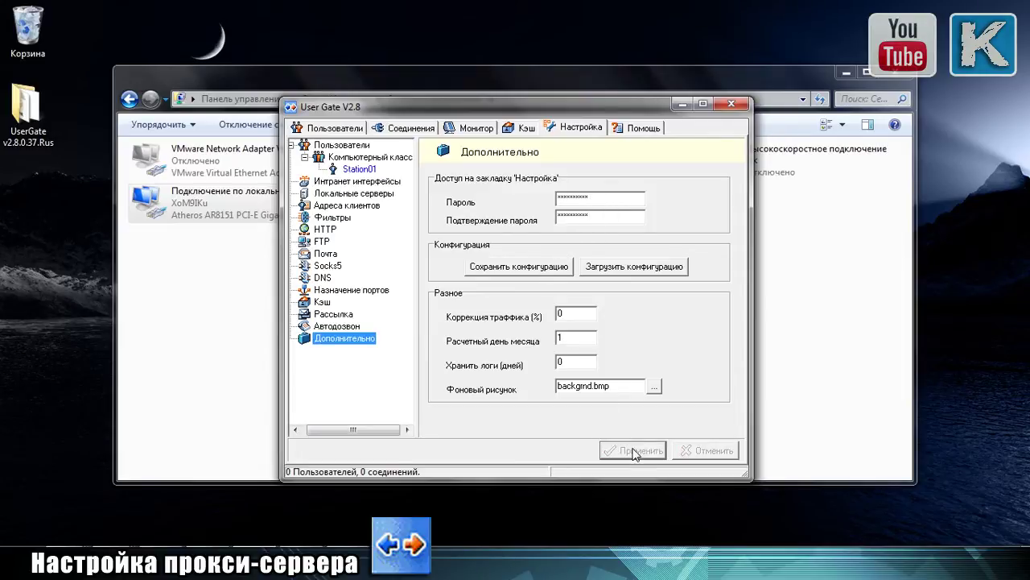
Save the proxy configuration as an INI file named Настройк in the UserGate folder.
left_click(531, 273)
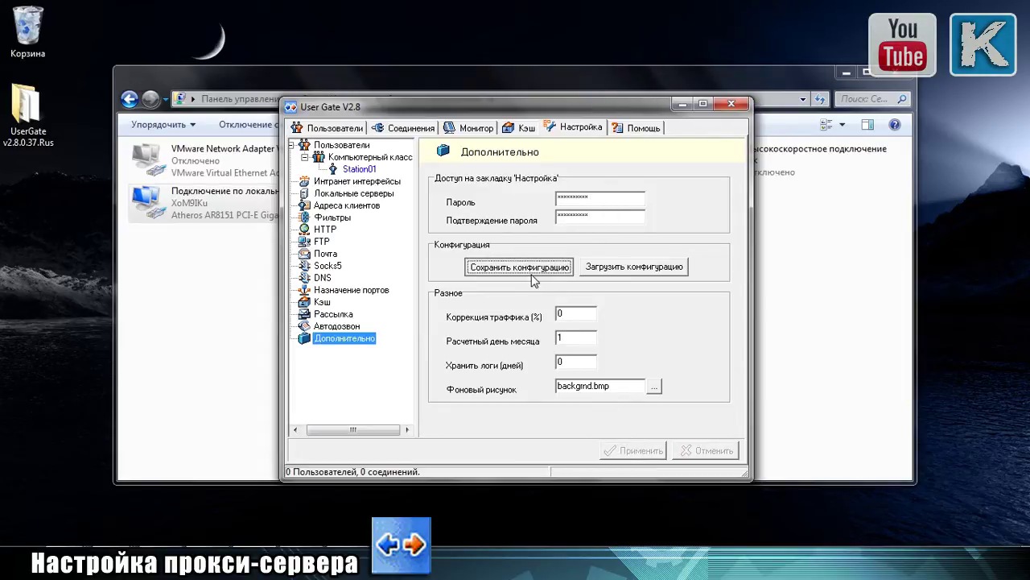
left_click(491, 288)
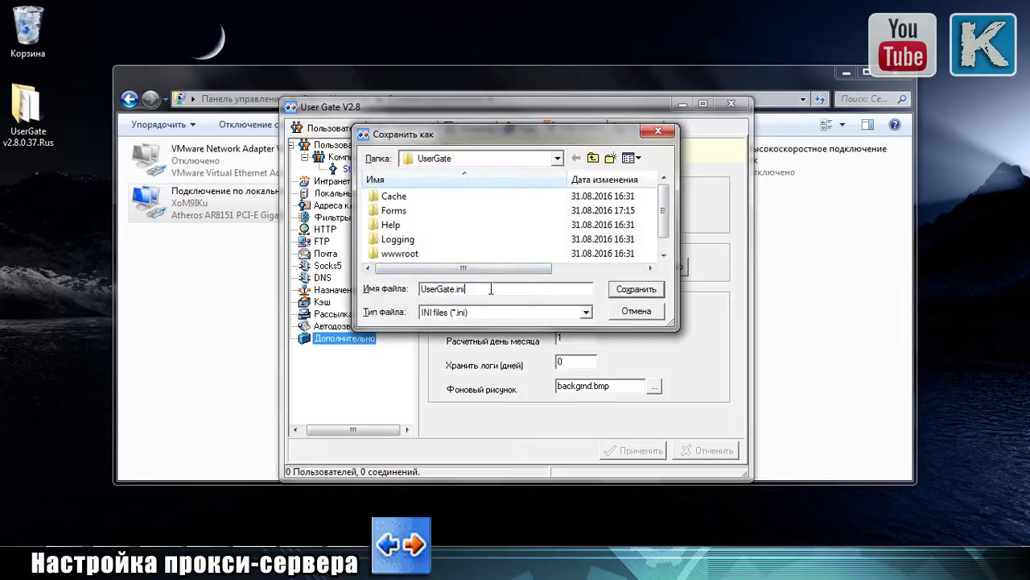
left_click_drag(483, 289, 358, 291)
type("Yf")
key("BackSpace")
key("BackSpace")
key("BackSpace")
type("Настройк")
left_click(636, 289)
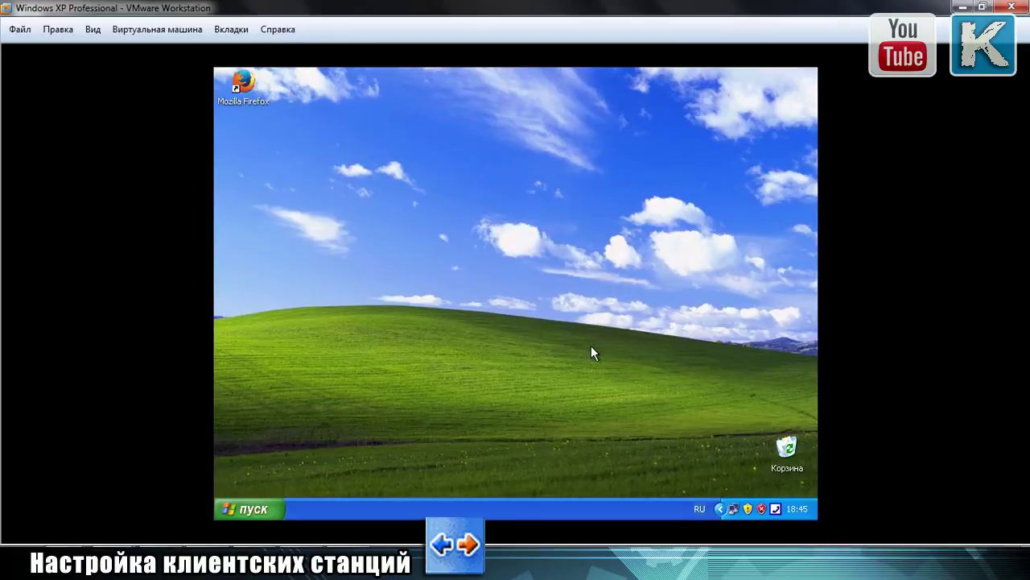
Switch to the Windows XP virtual machine and check the local area connection's IP address details, closing the status window when done.
right_click(733, 507)
left_click(698, 443)
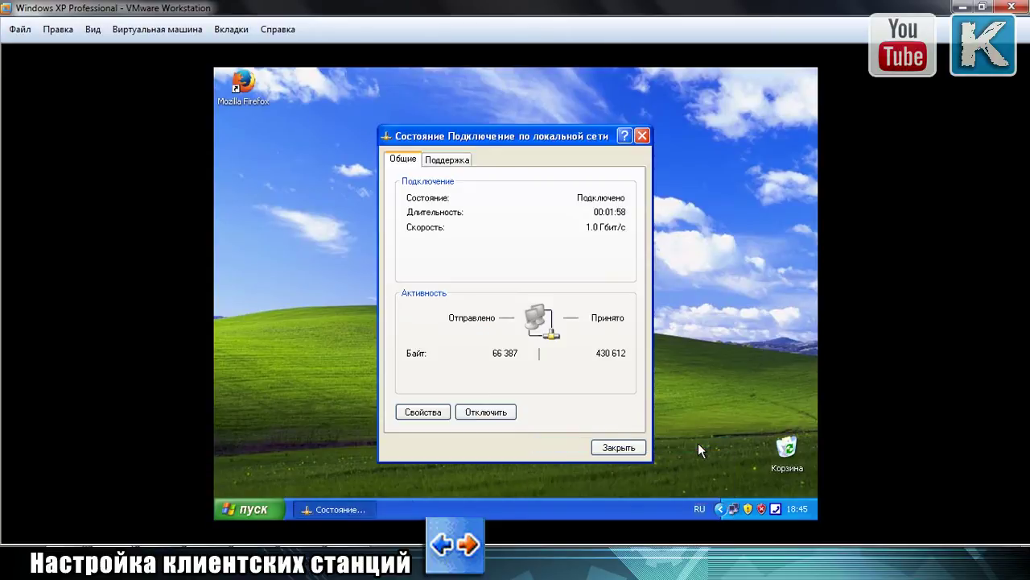
left_click(463, 165)
left_click(463, 279)
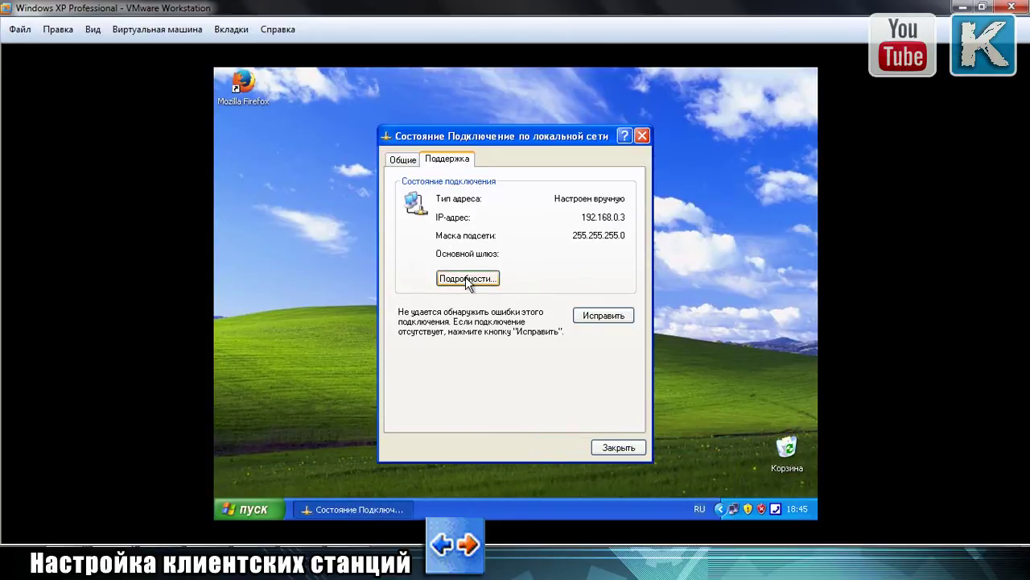
left_click(554, 222)
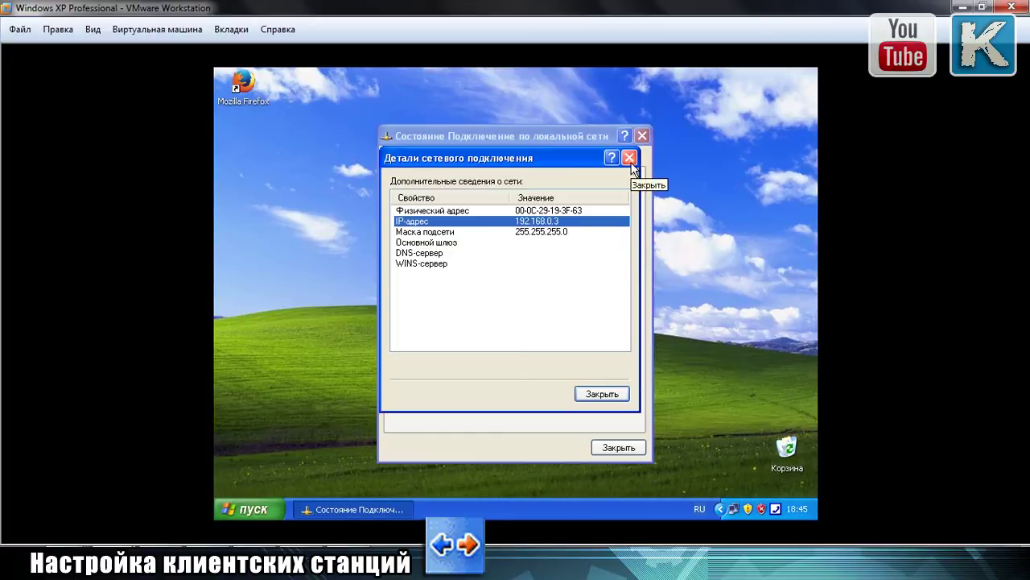
left_click(591, 394)
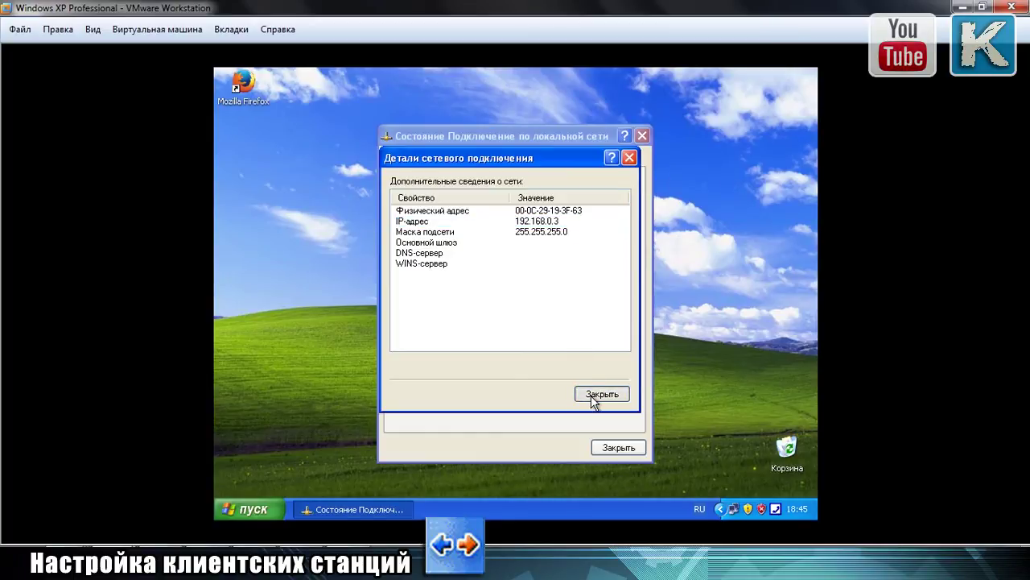
left_click(591, 395)
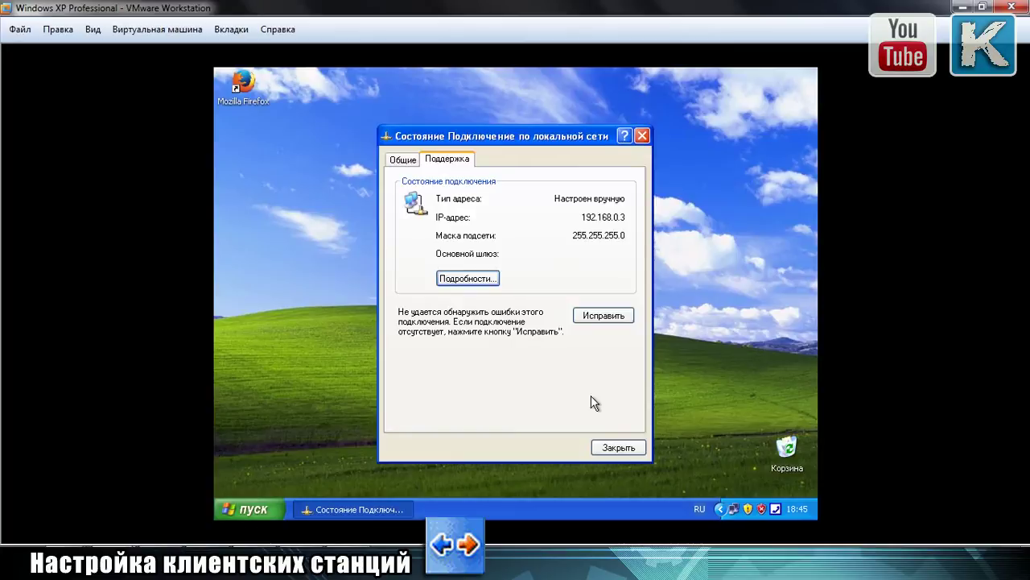
left_click(604, 448)
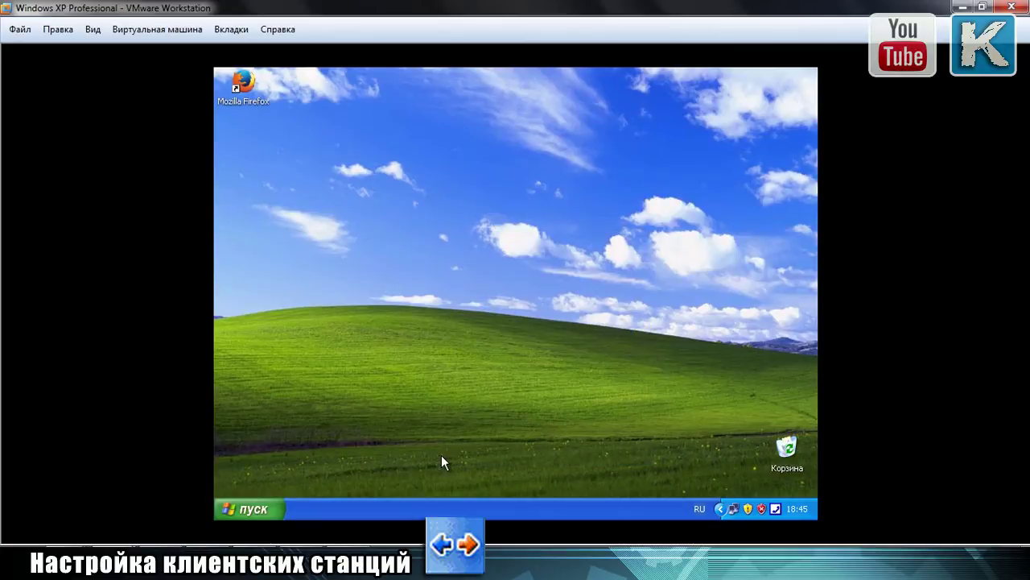
Enable a proxy server for LAN connections in the system's Internet properties, using address 192.168.0.2 and its port, and confirm the settings.
left_click(256, 508)
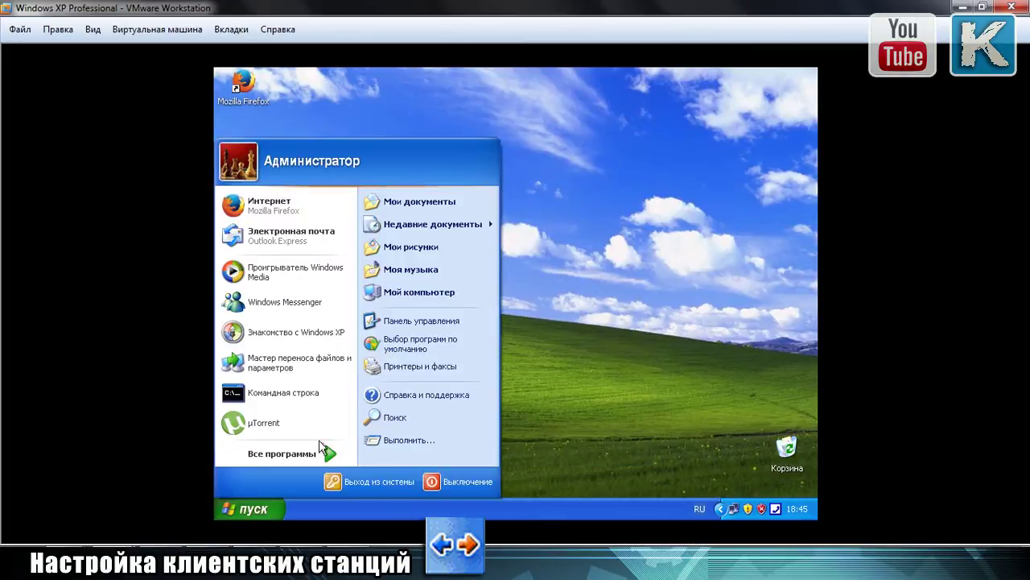
left_click(428, 322)
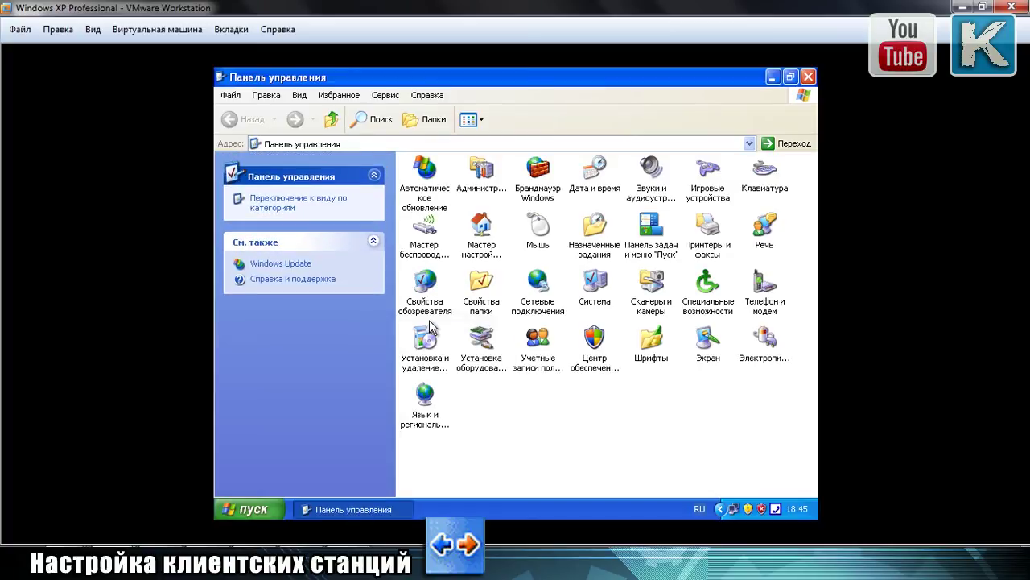
double_click(434, 304)
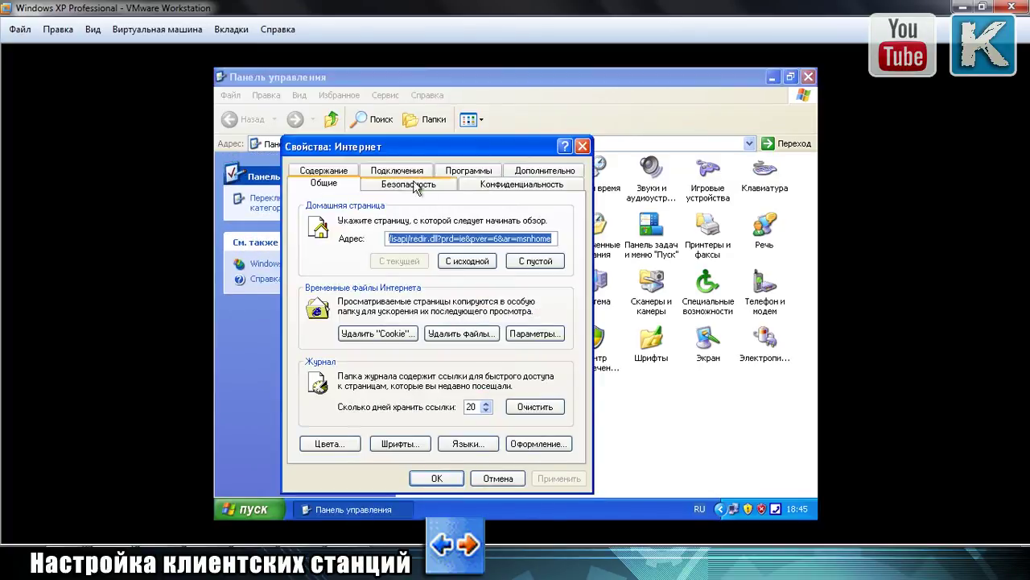
left_click(411, 171)
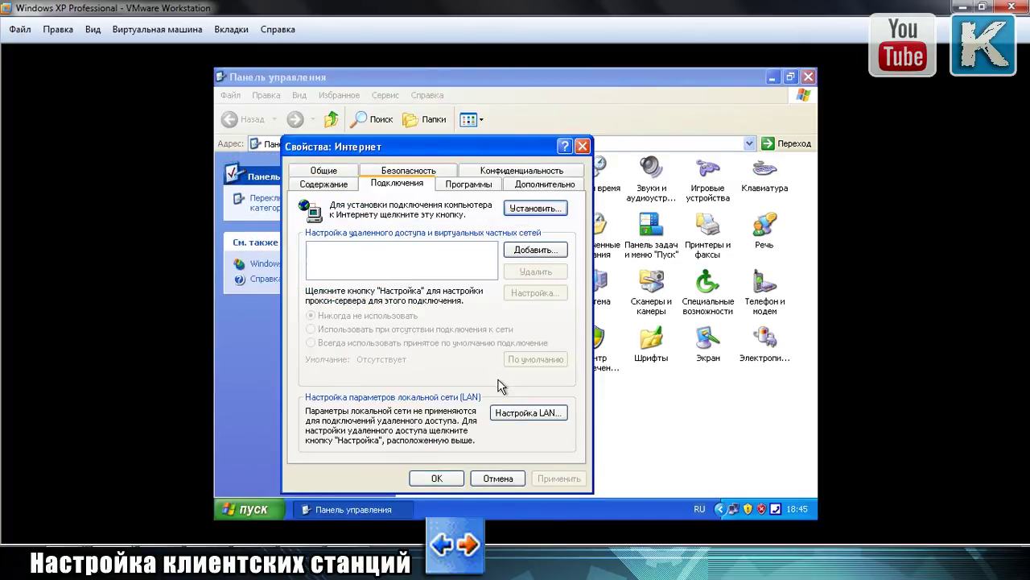
left_click(510, 413)
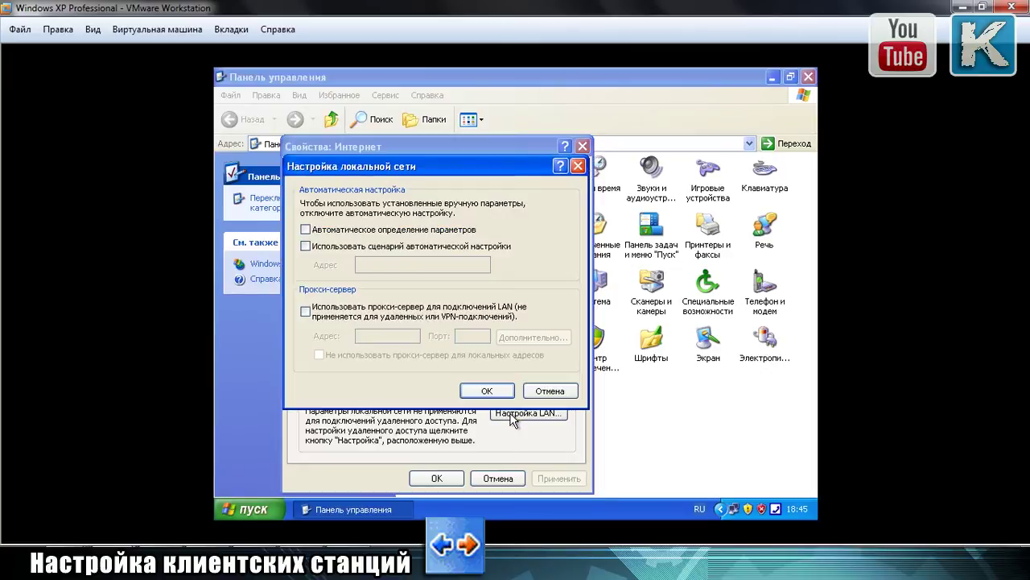
left_click(400, 322)
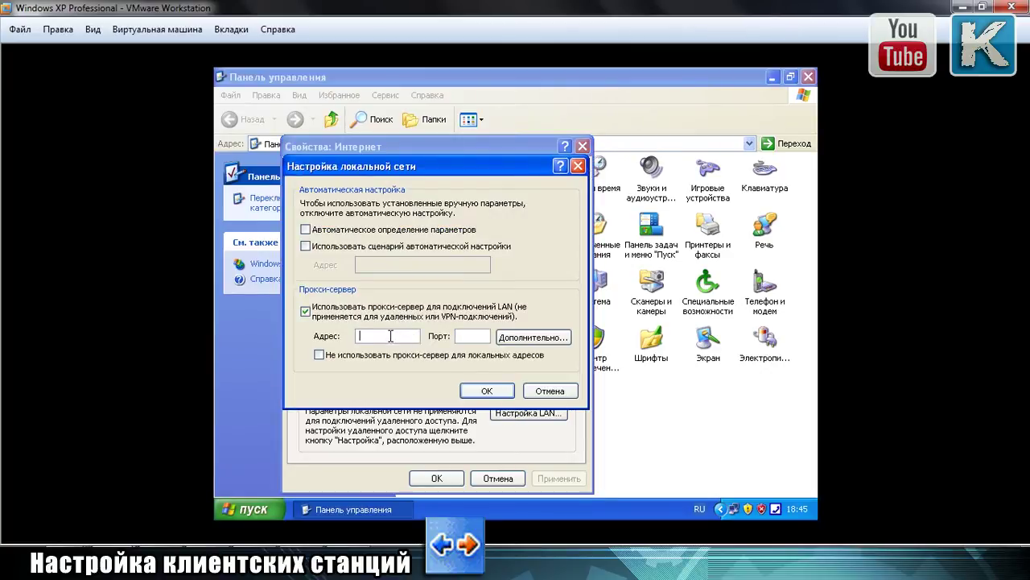
type("192.168.0.2")
left_click(464, 336)
type("1")
left_click(487, 391)
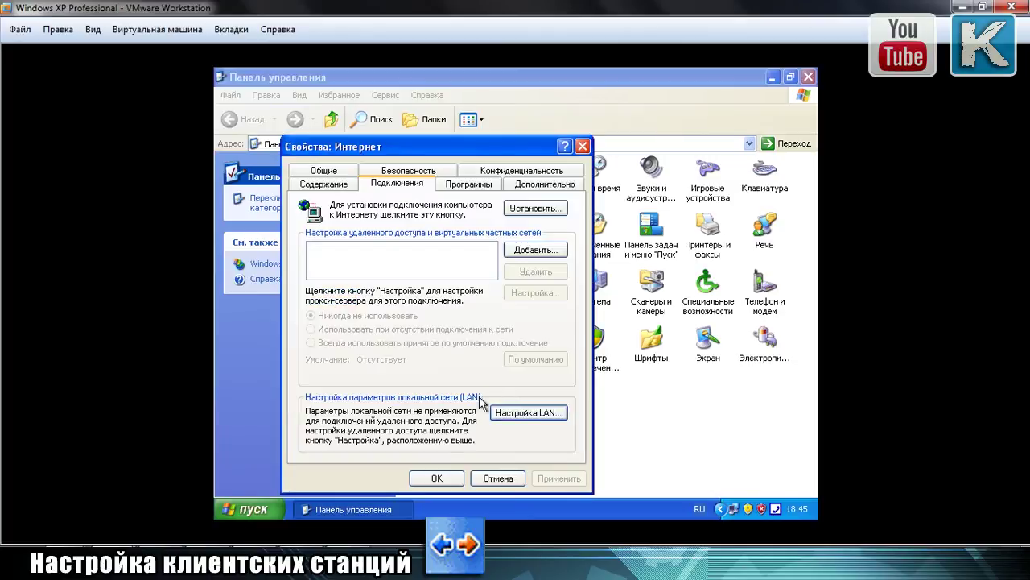
left_click(438, 477)
left_click(772, 77)
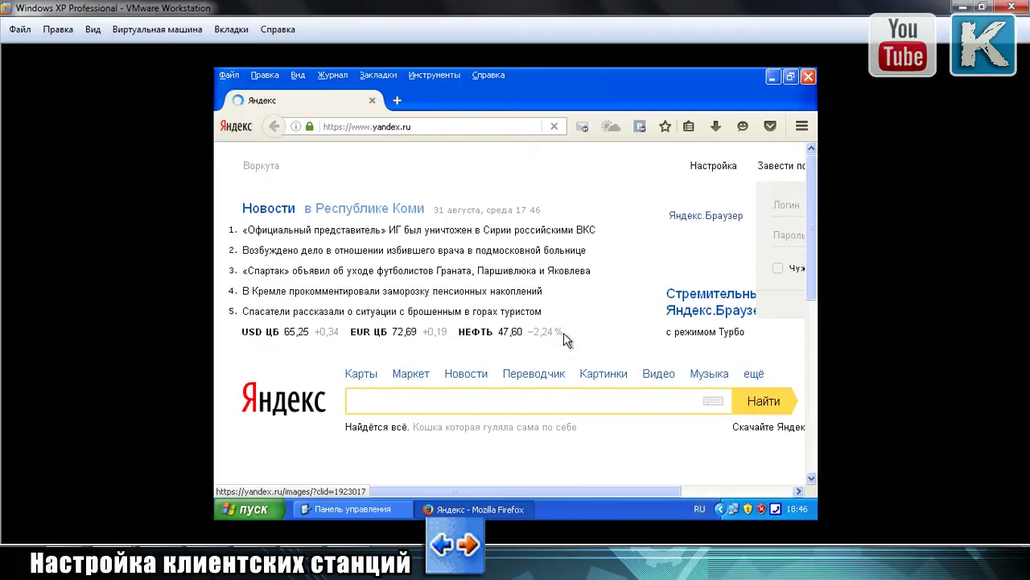
Examine the manual proxy options in Firefox's network connection settings, close them without saving and return to the Яндекс page.
left_click(450, 75)
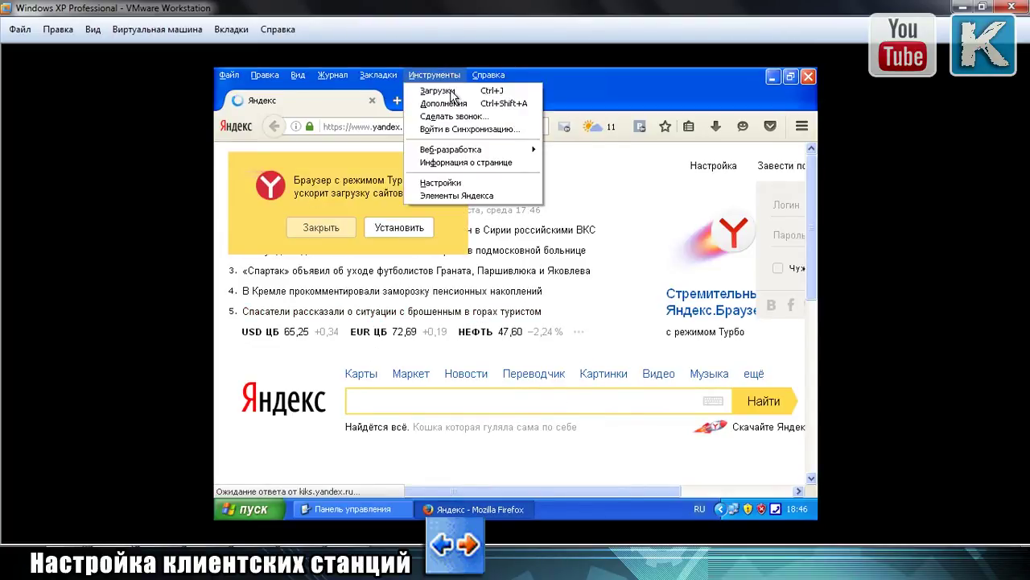
left_click(455, 186)
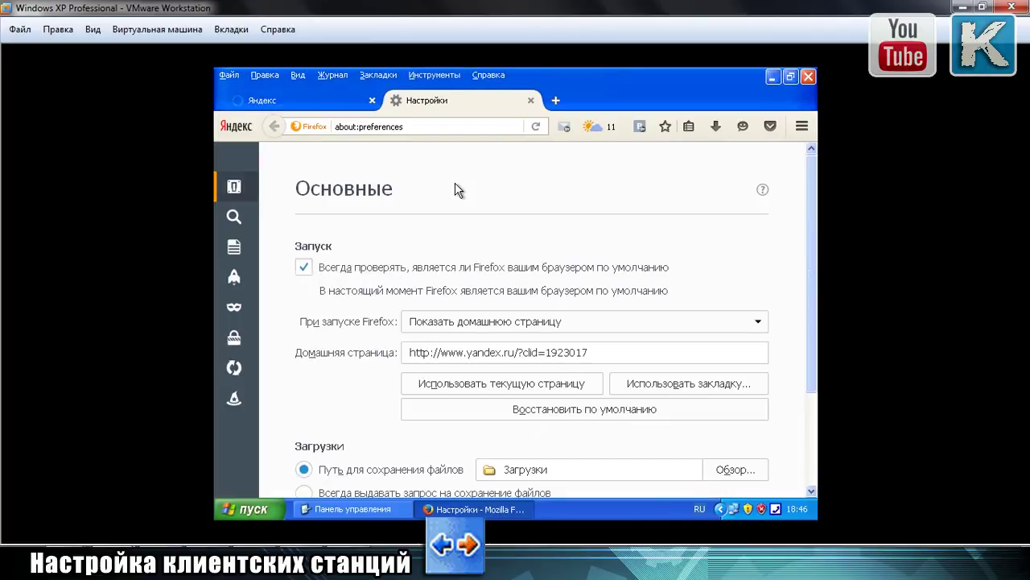
left_click(233, 400)
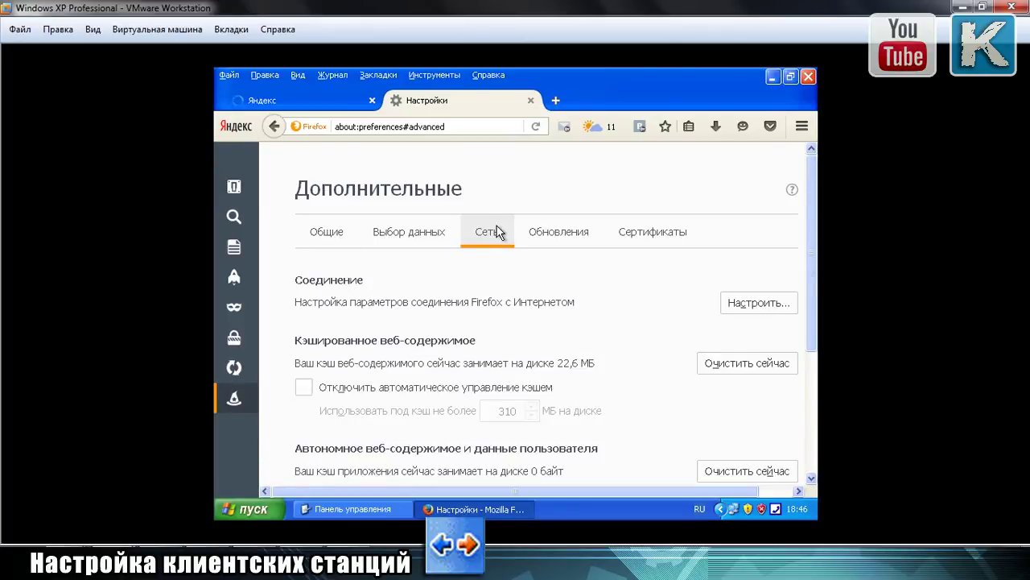
left_click(742, 301)
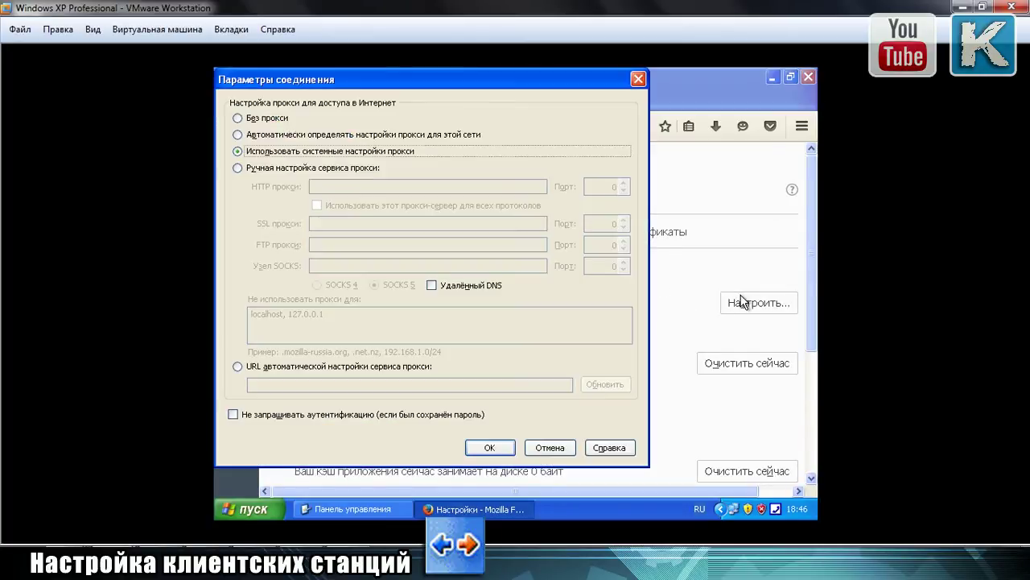
left_click(315, 169)
left_click(342, 187)
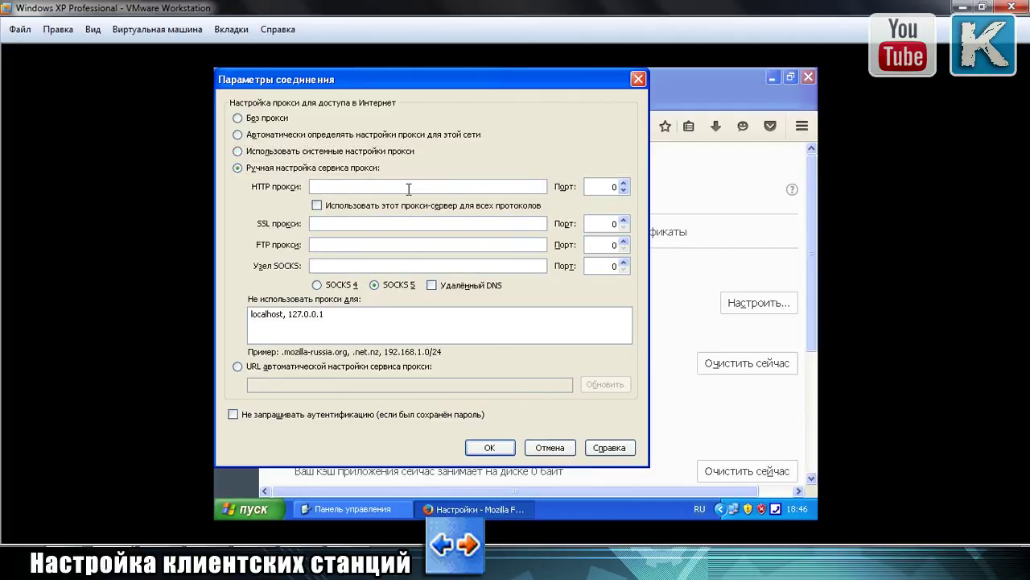
left_click(639, 80)
left_click(333, 95)
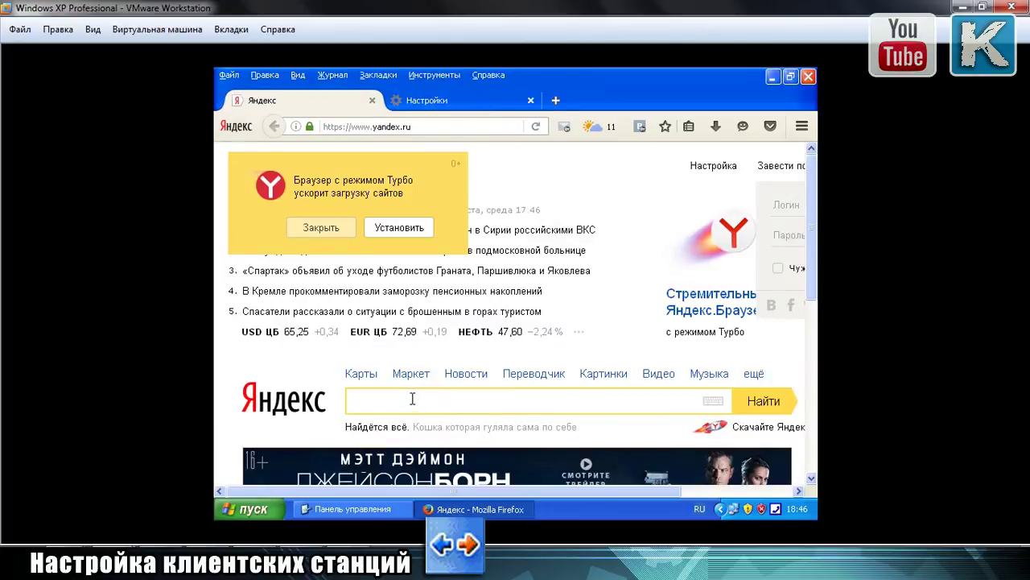
Search Яндекс for kurets.ru with the English keyboard layout active and open the site's blog from the first result.
key("alt+shift")
type("k")
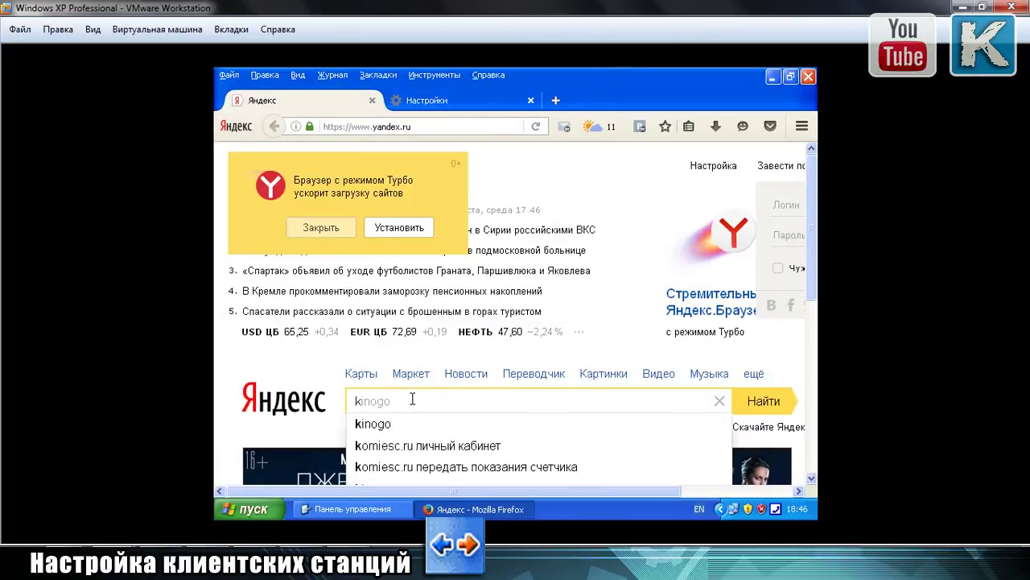
type("urets.ru")
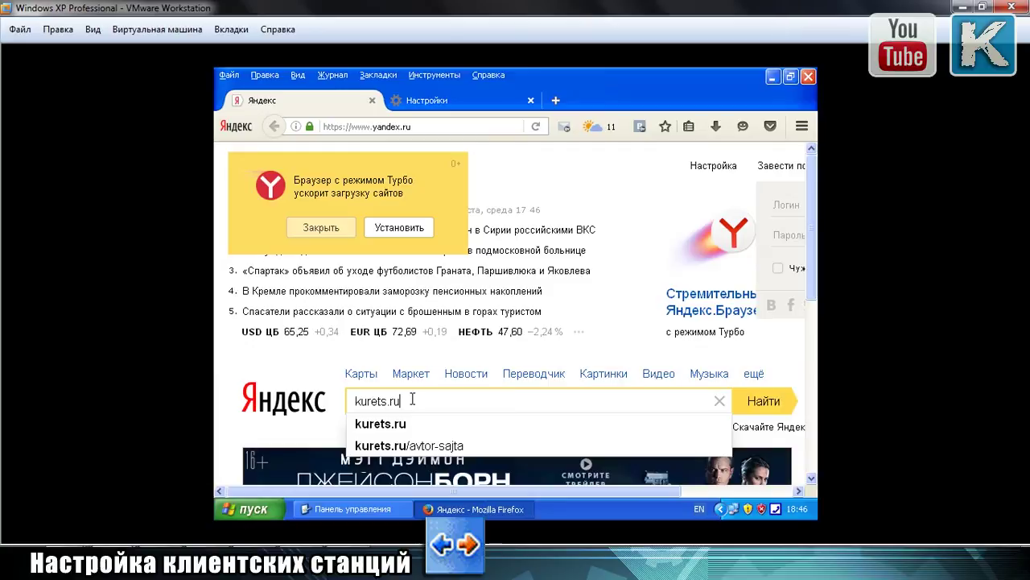
key("Return")
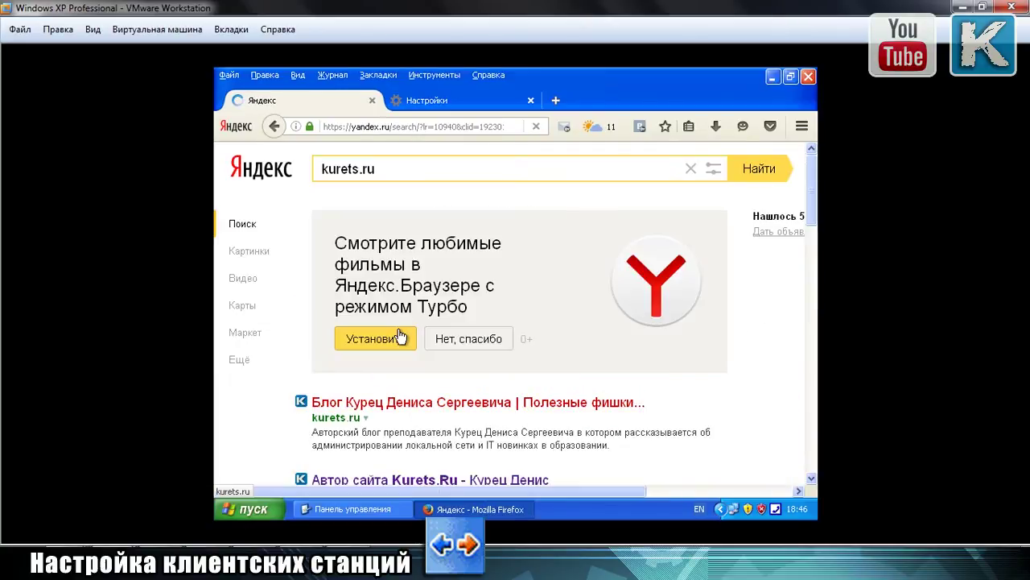
left_click(395, 405)
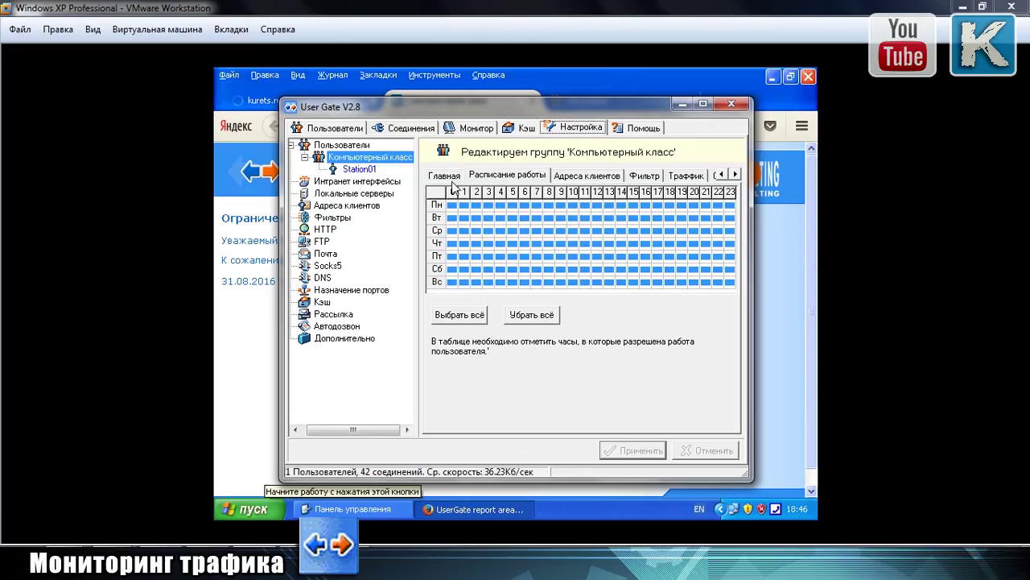
Display UserGate's user traffic statistics in megabytes and review the daily, date-range and monthly views, ending on the monthly one.
left_click(355, 133)
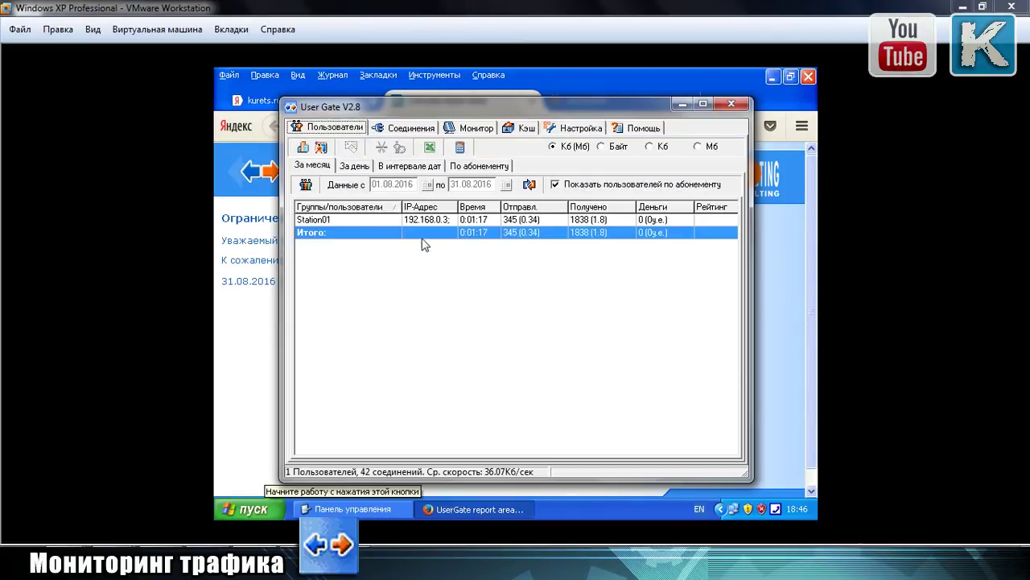
left_click(707, 146)
left_click(354, 166)
left_click(392, 166)
left_click(325, 167)
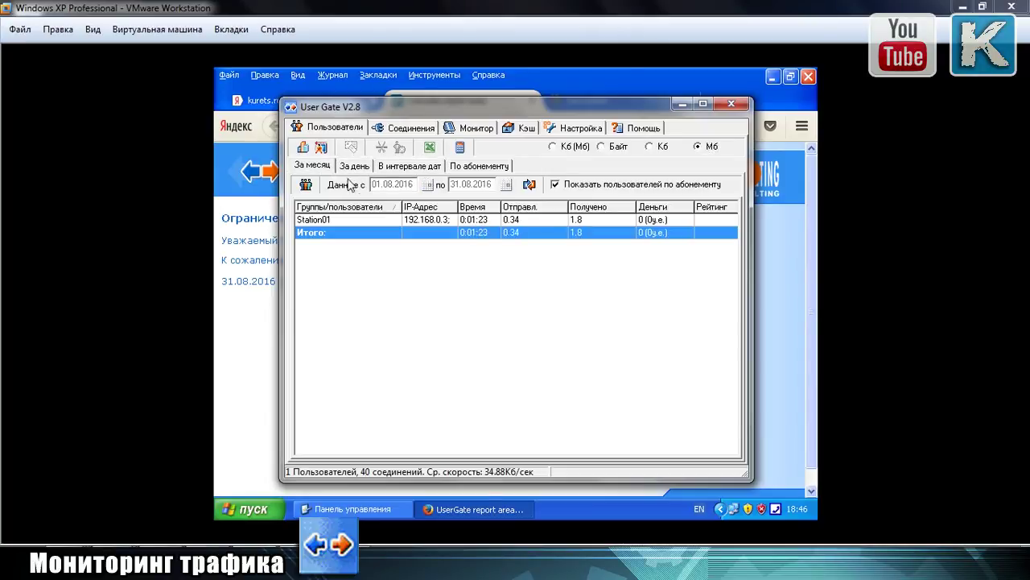
Examine Station01's active connections in UserGate and look back through the earlier entries of the traffic monitor log.
left_click(404, 129)
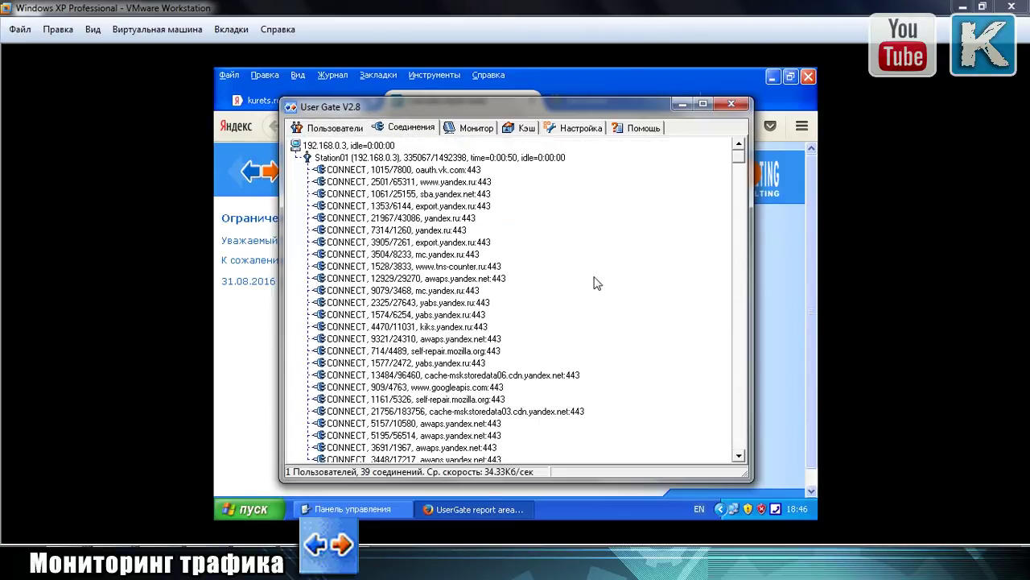
mouse_move(740, 168)
left_mouse_down()
mouse_move(735, 405)
mouse_move(740, 158)
left_mouse_up()
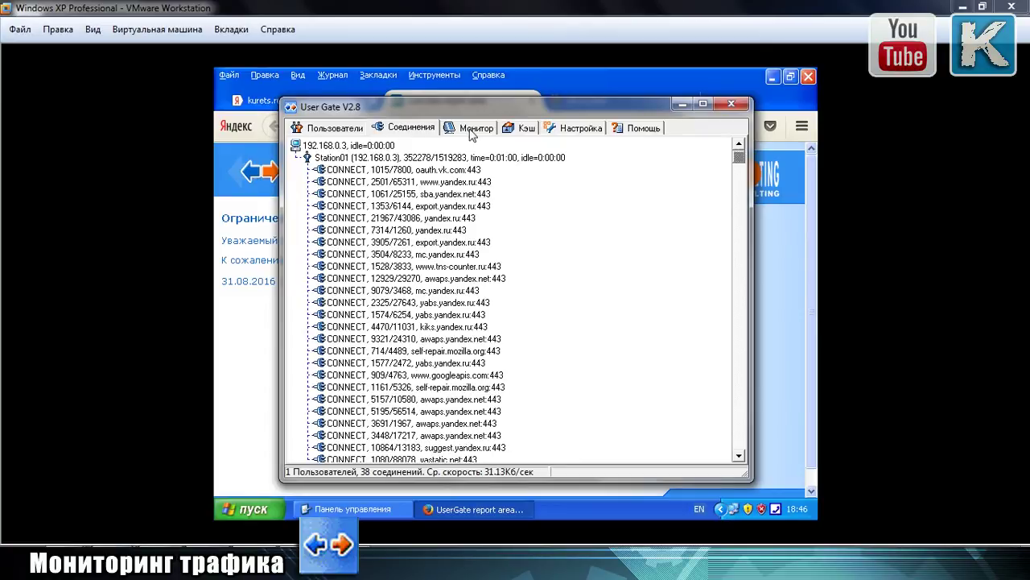
left_click(474, 130)
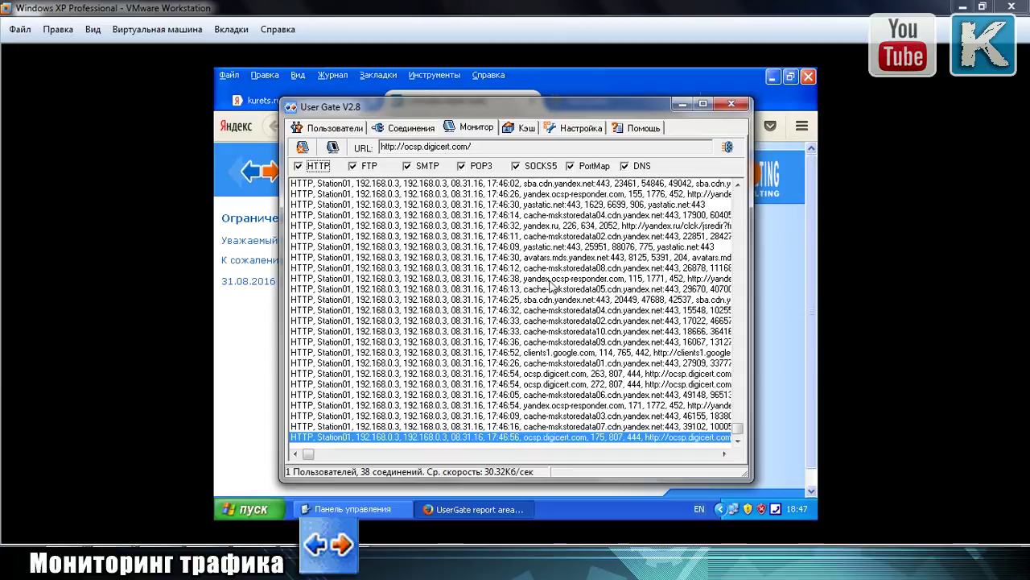
key("Up")
key("Up")
key("Up")
key("Up")
key("Up")
key("Up")
key("Up")
key("Up")
key("Up")
key("Up")
key("Up")
key("Up")
key("Up")
key("Up")
key("Up")
key("Up")
key("Up")
key("Up")
key("Up")
key("Up")
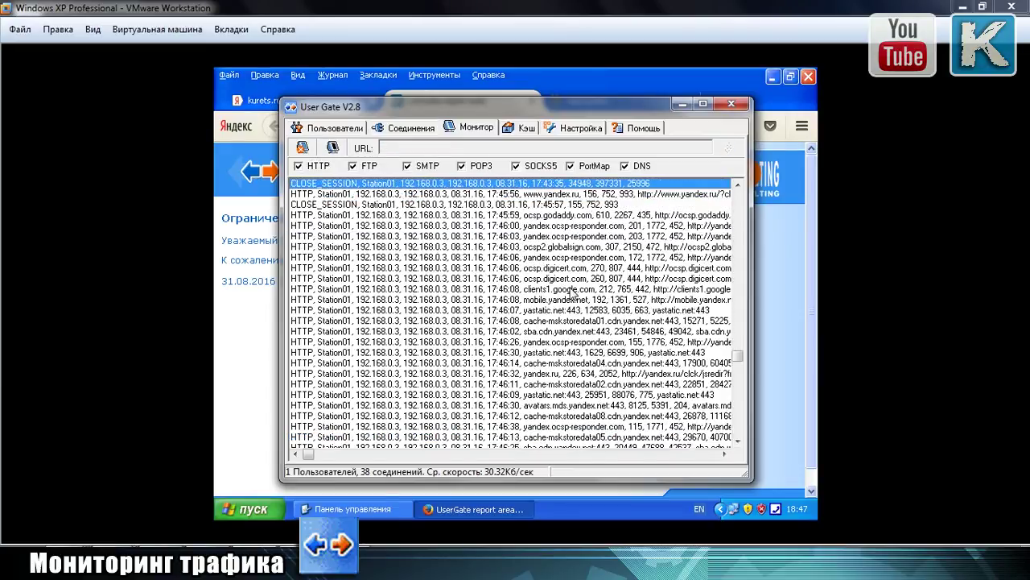